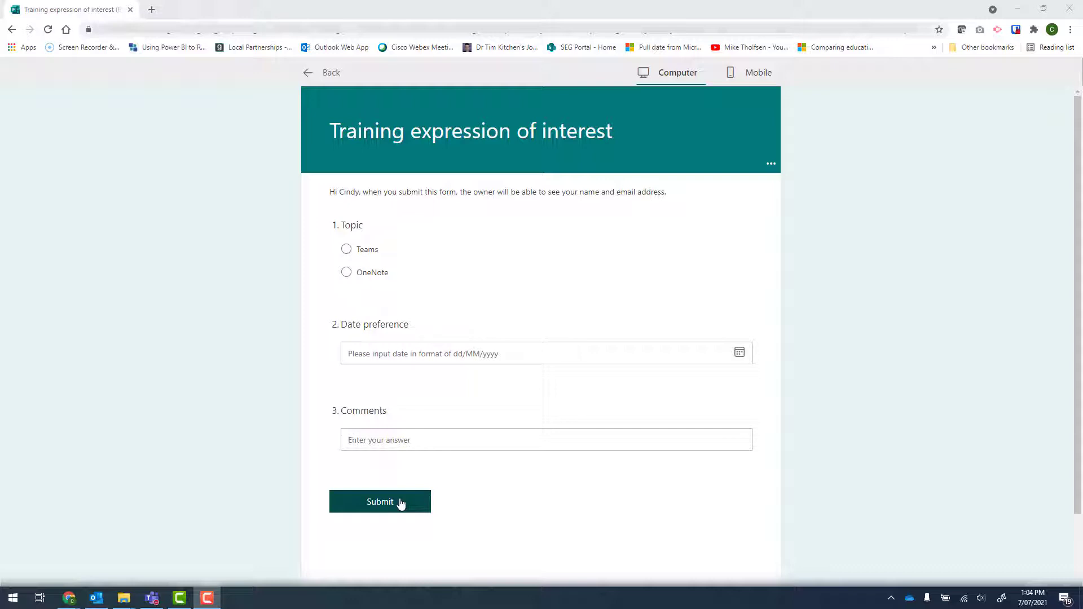
Leave the form preview and look at the Office app launcher before dismissing it
click(310, 75)
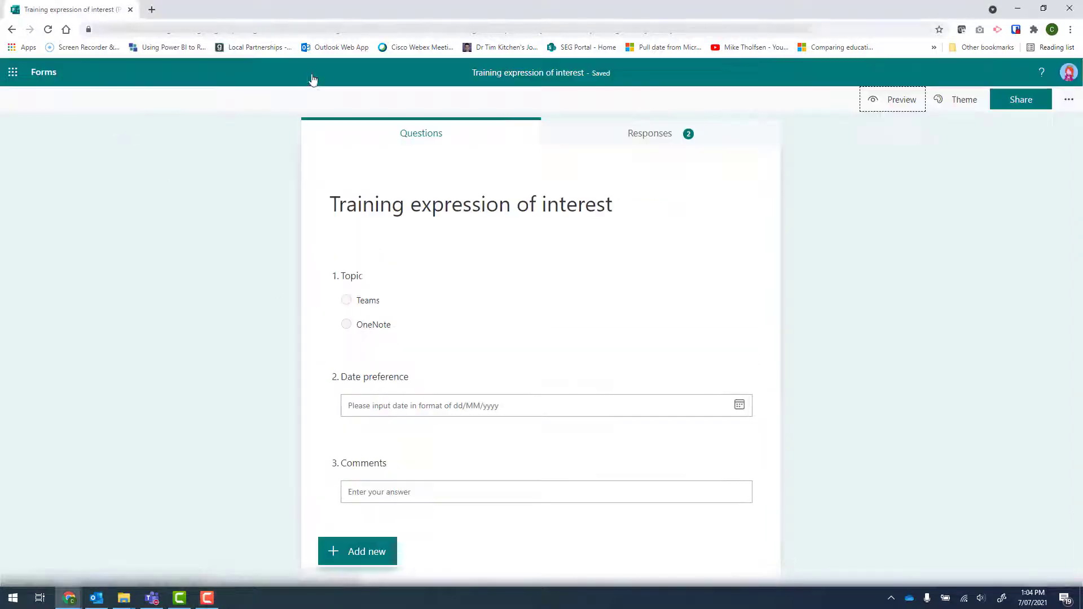
click(13, 75)
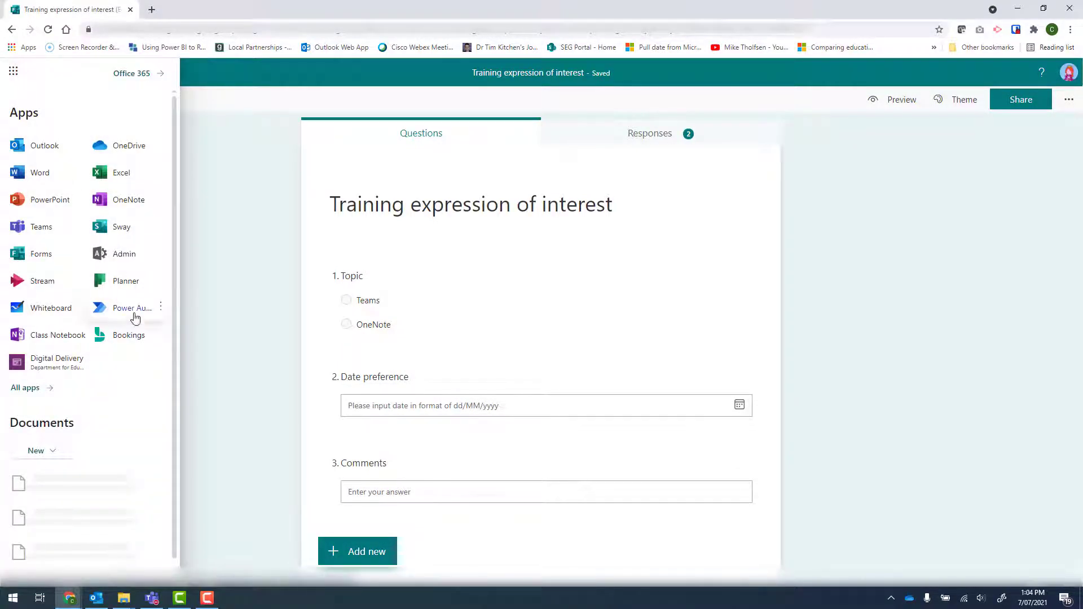
key(Escape)
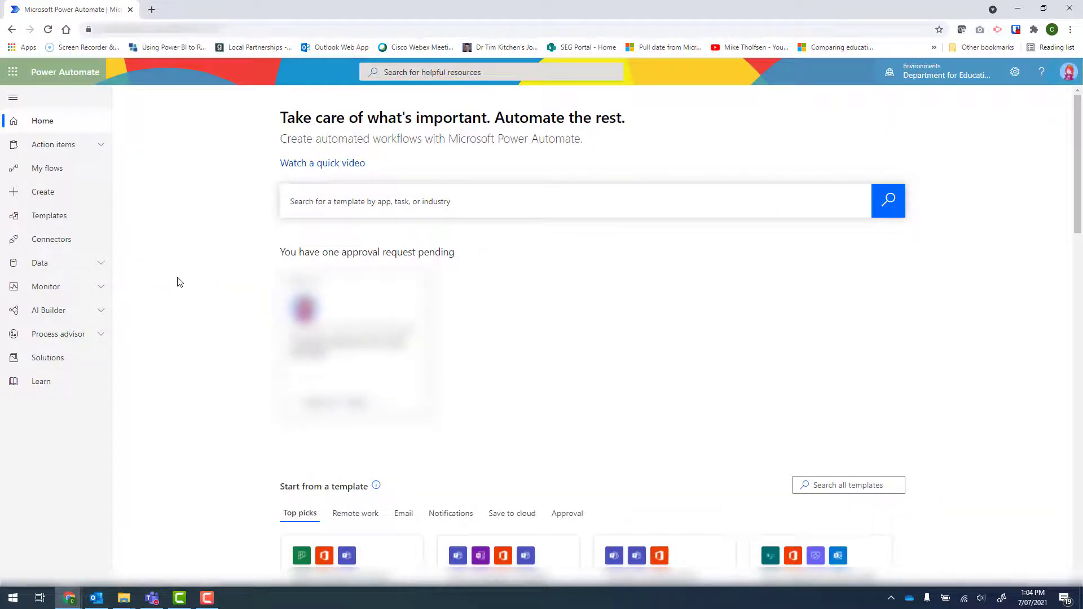
From the Create page, start building a new automated cloud flow
click(42, 195)
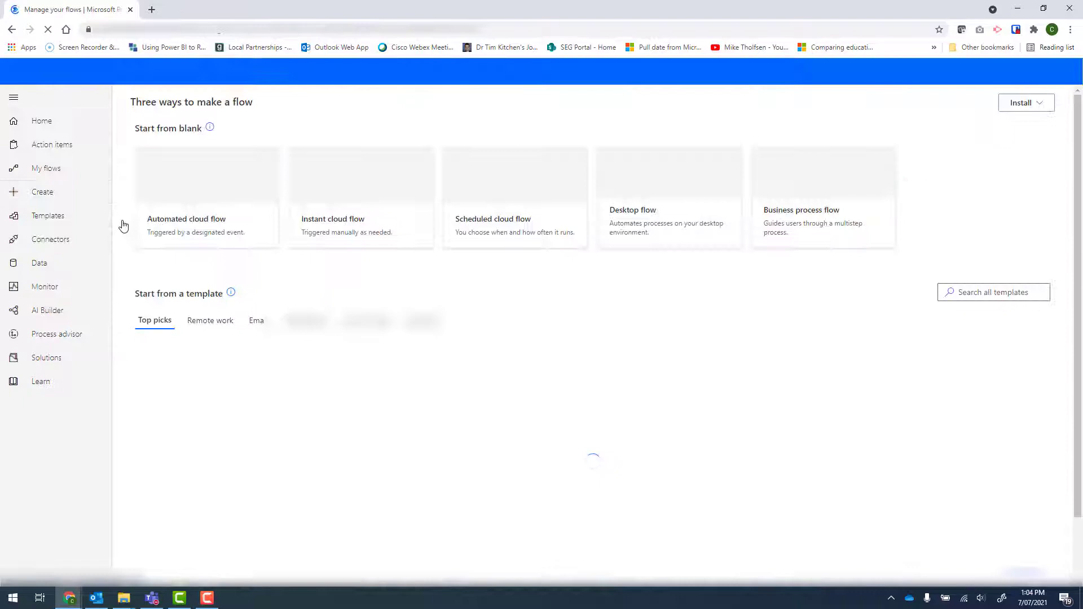
click(182, 223)
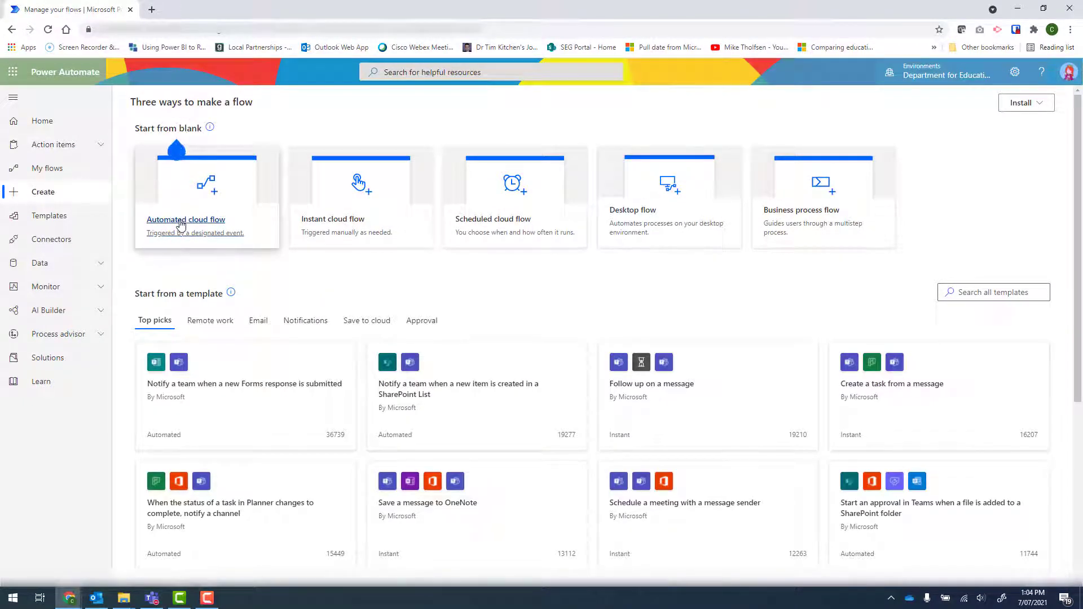
click(180, 224)
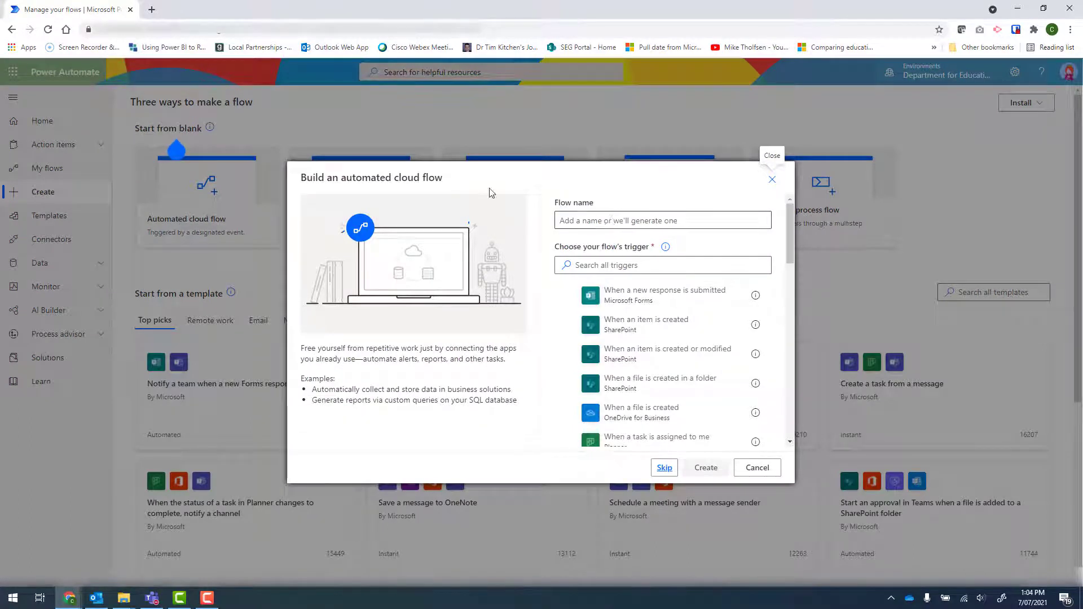
Name the flow 'Training expression of interest email alerts' with the new Forms response trigger
click(585, 218)
text(Training)
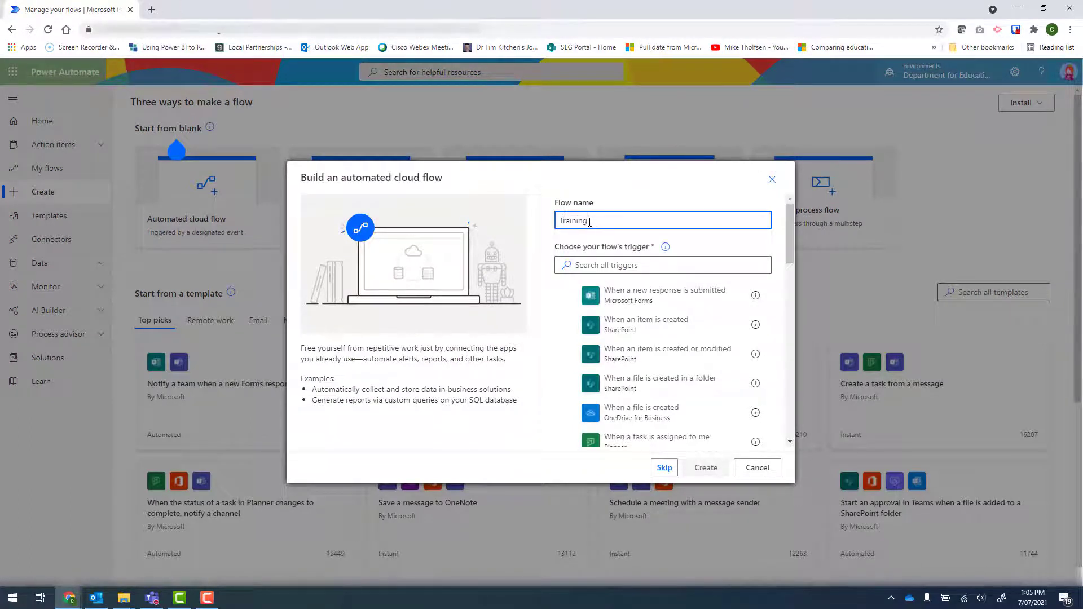
text( expression of inte)
text(rest email aler)
text(ts)
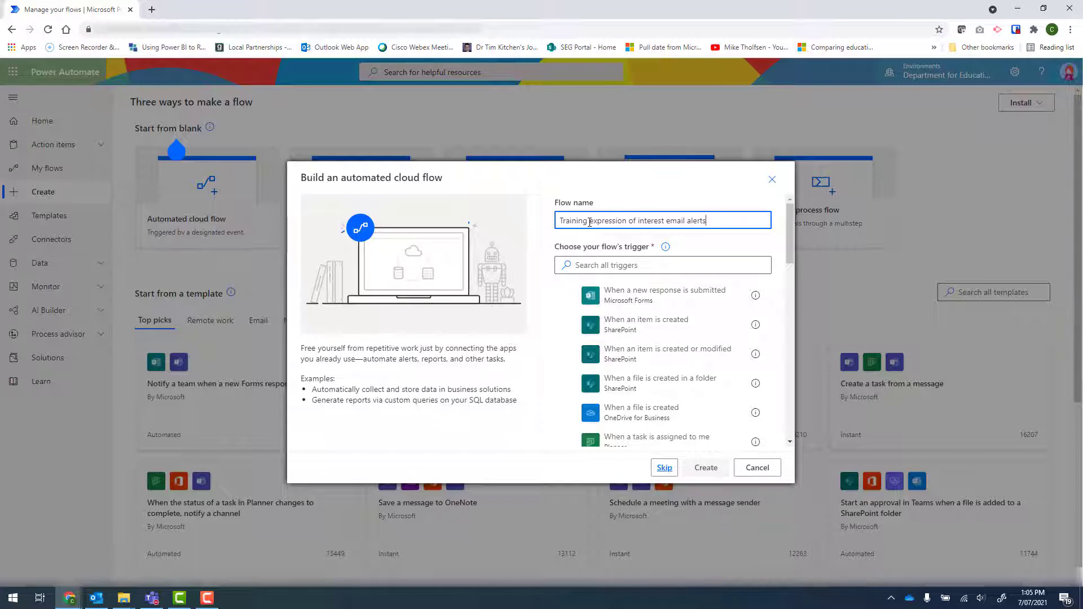
click(666, 304)
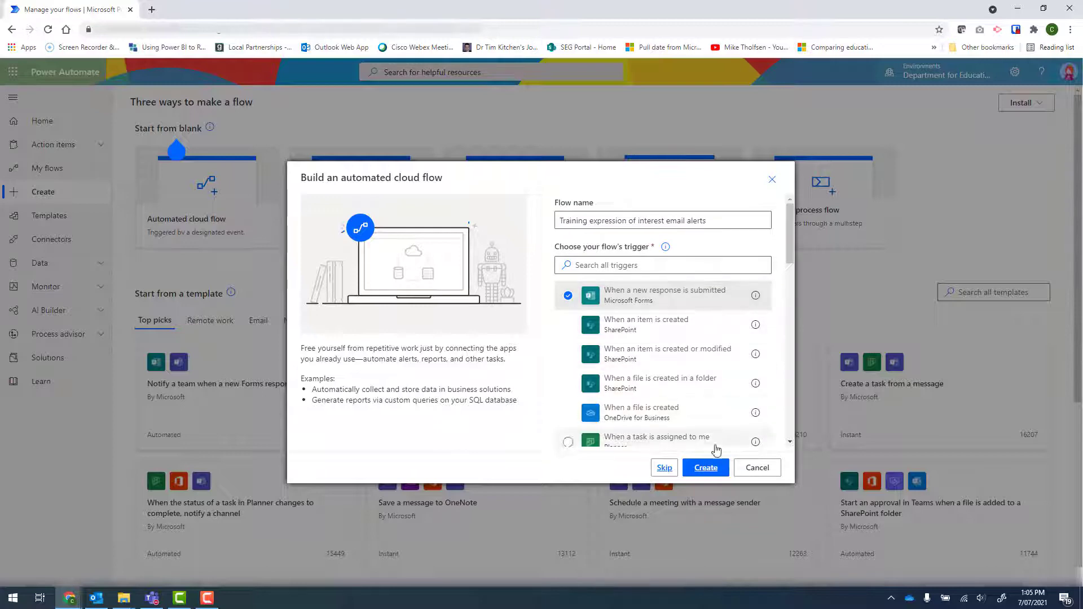
Create the flow and set the trigger's Form Id to accept a custom value
click(708, 470)
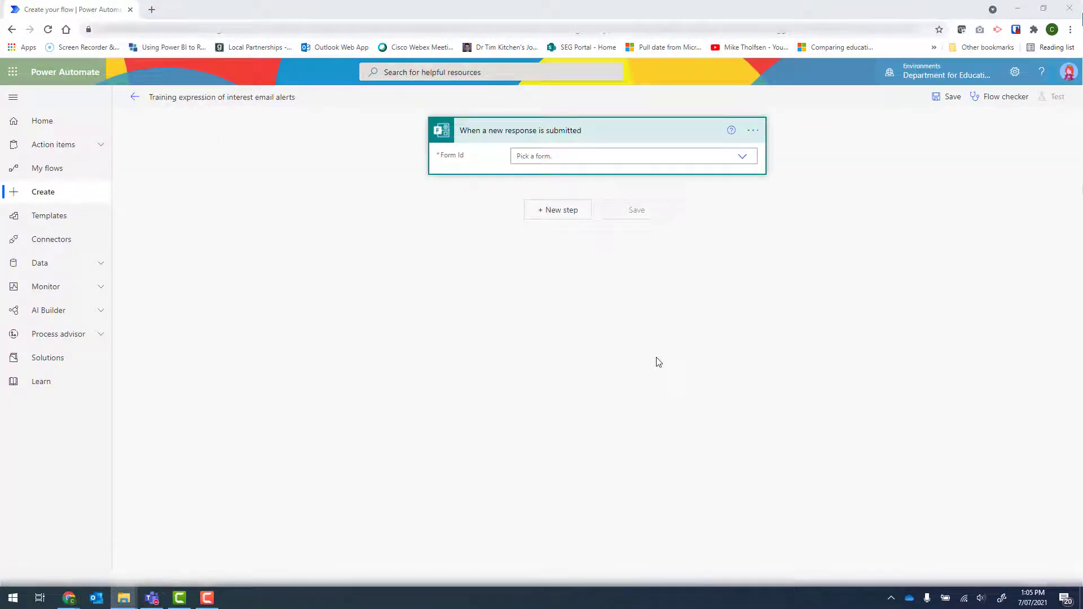
click(743, 159)
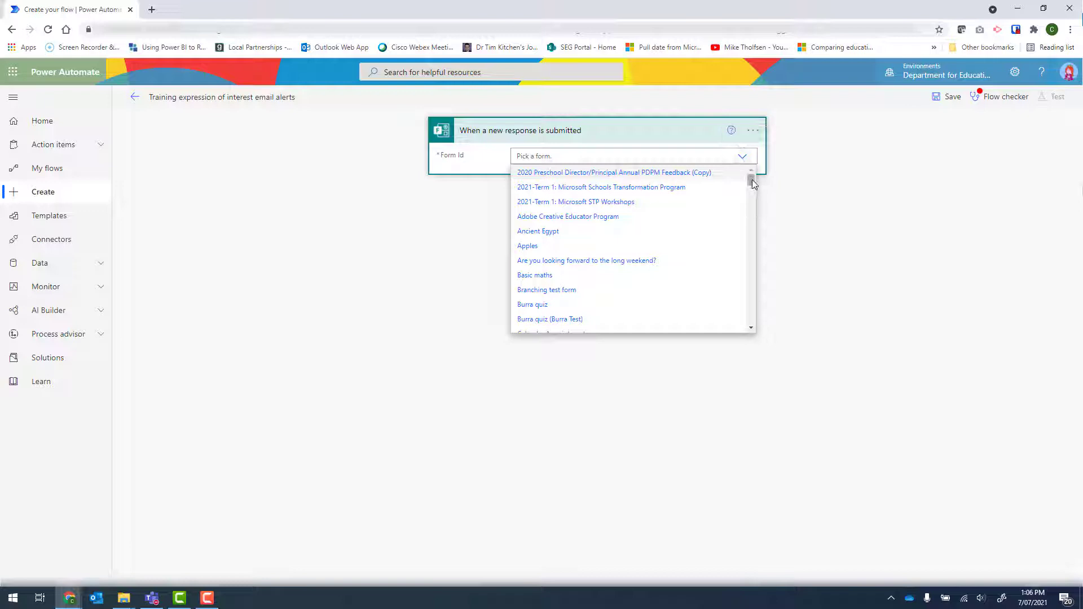
drag(753, 181, 751, 318)
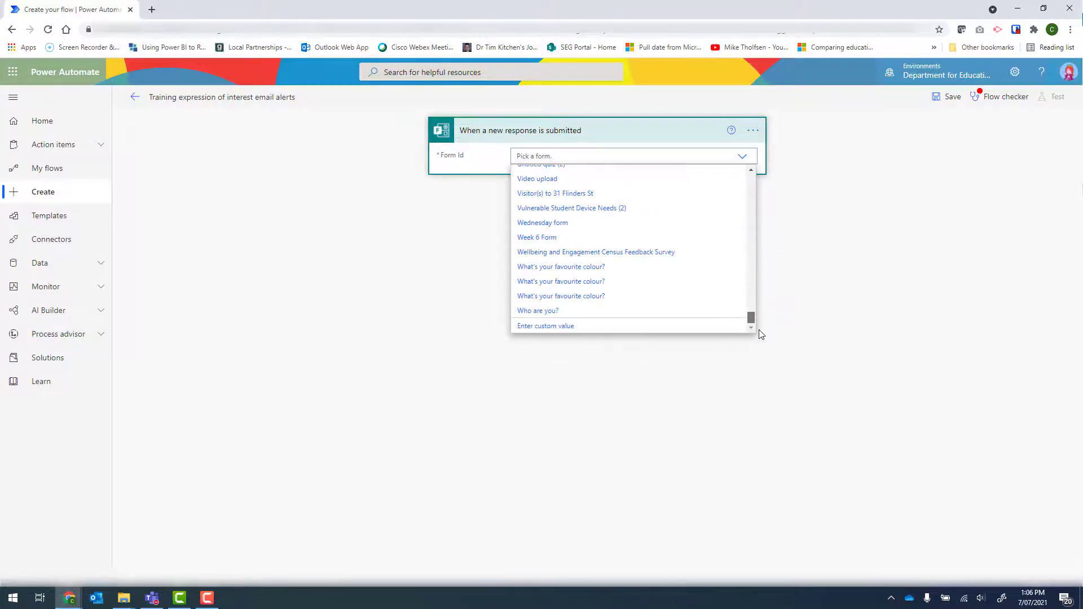
click(530, 332)
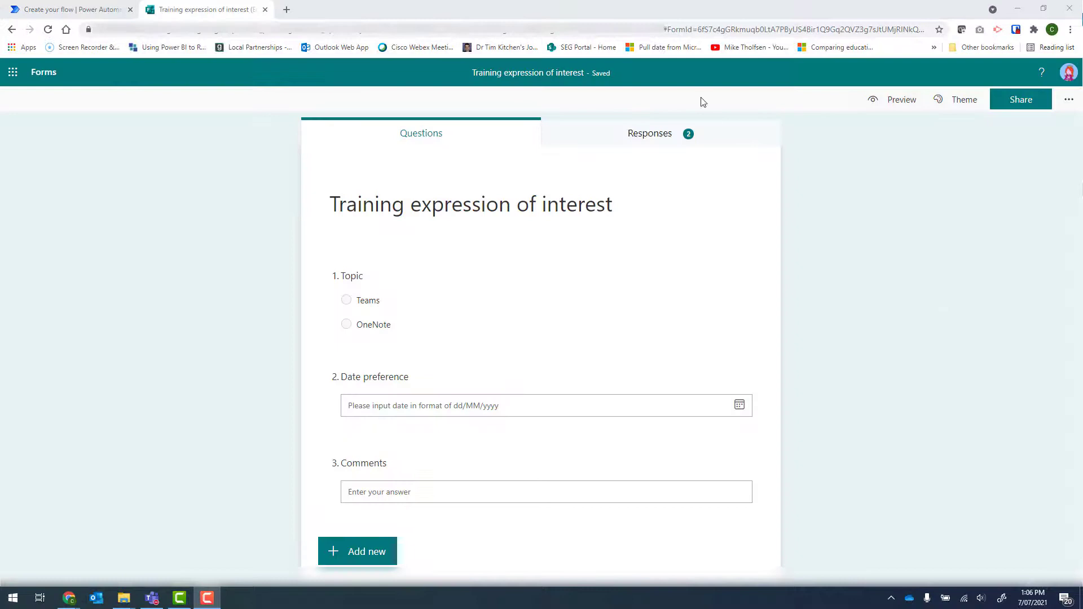
Copy the form's ID from the Forms page address after FormId=
click(699, 29)
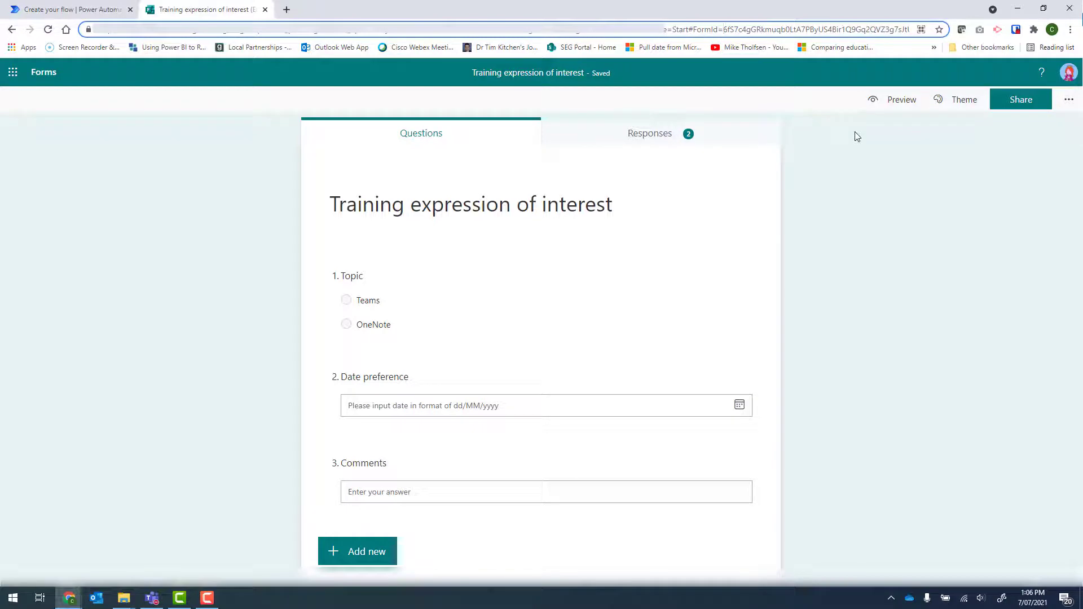
key(shift+End)
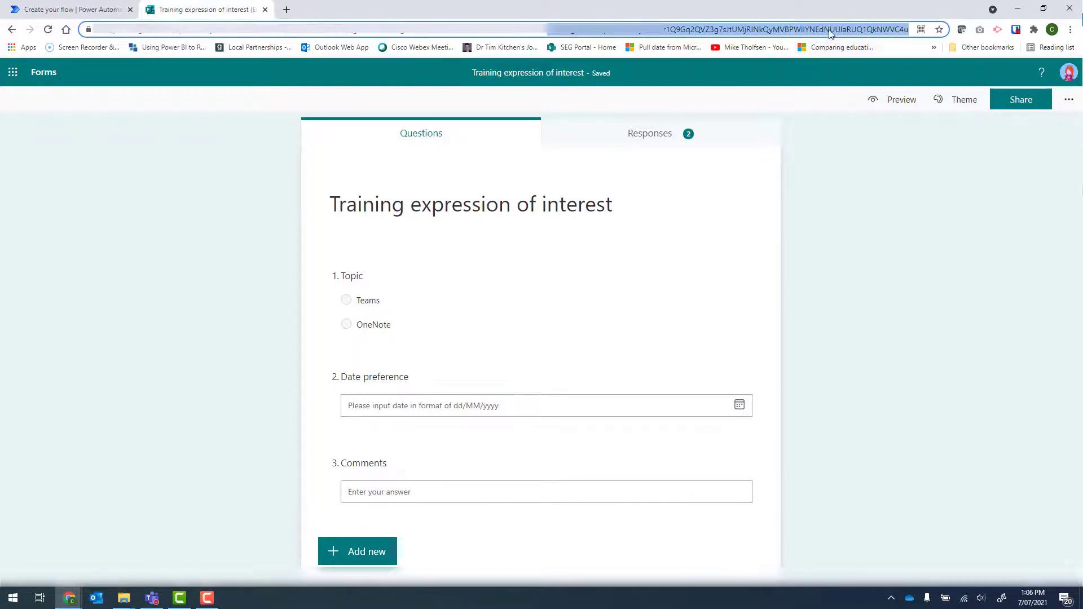
right_click(831, 33)
click(847, 91)
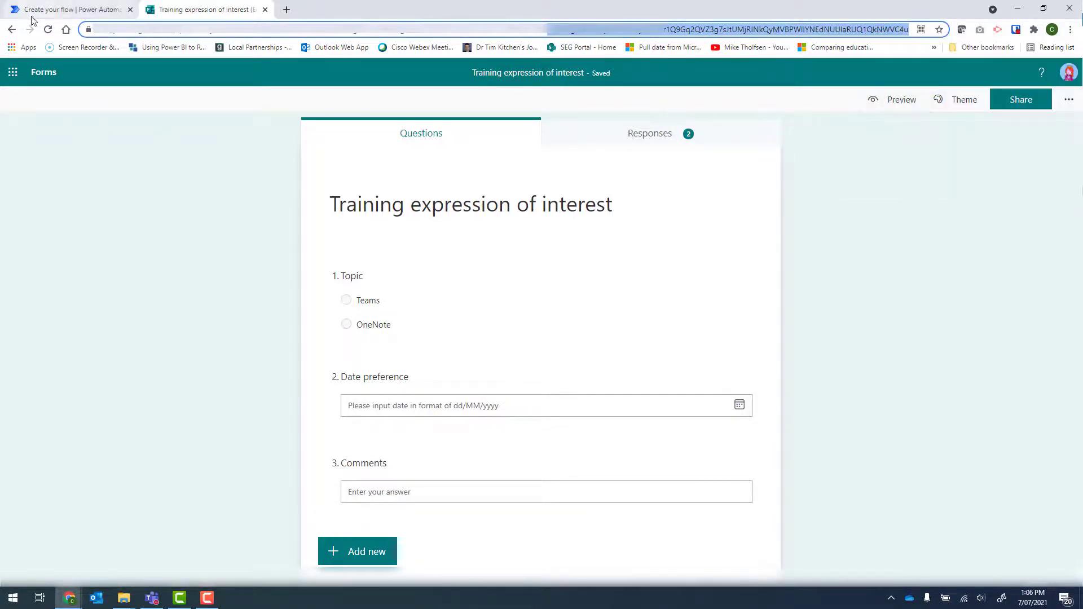
Paste the copied form ID into the trigger's Form Id field
click(52, 11)
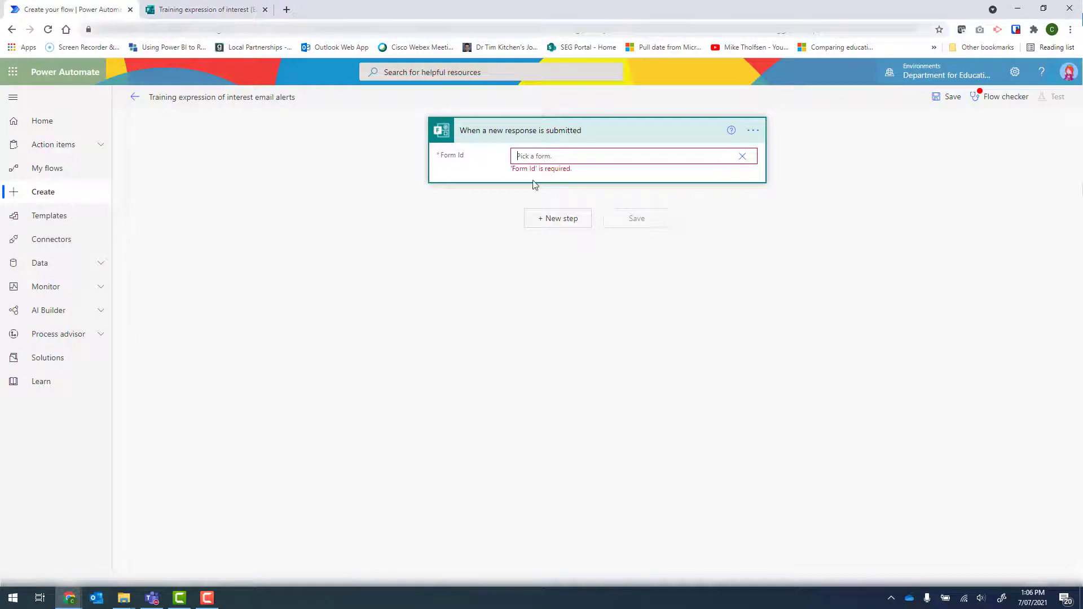
key(ctrl+v)
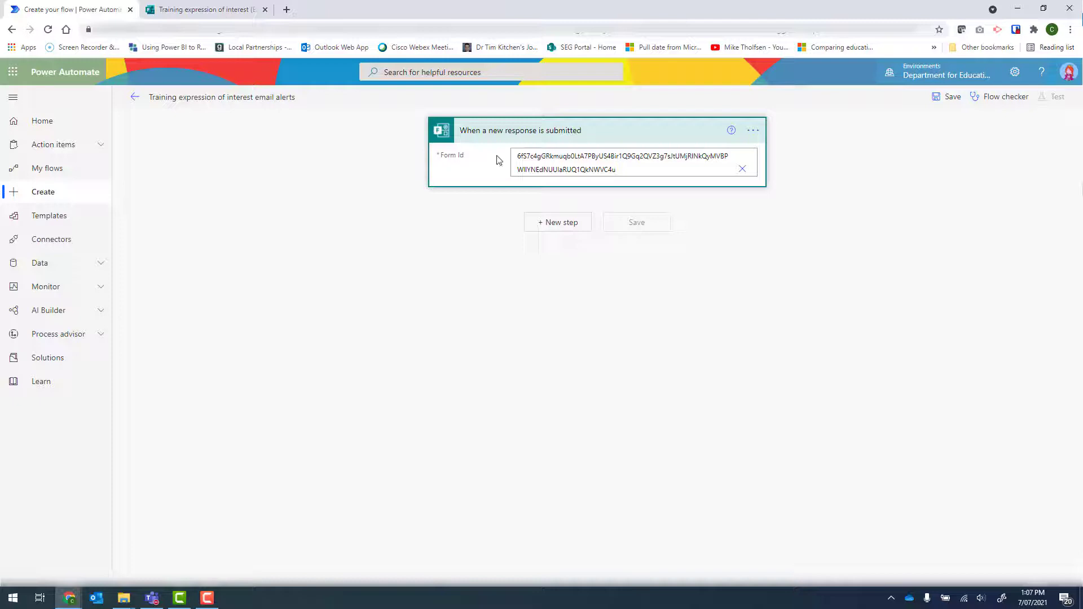
Add a Microsoft Forms Get response details action after the trigger
click(548, 228)
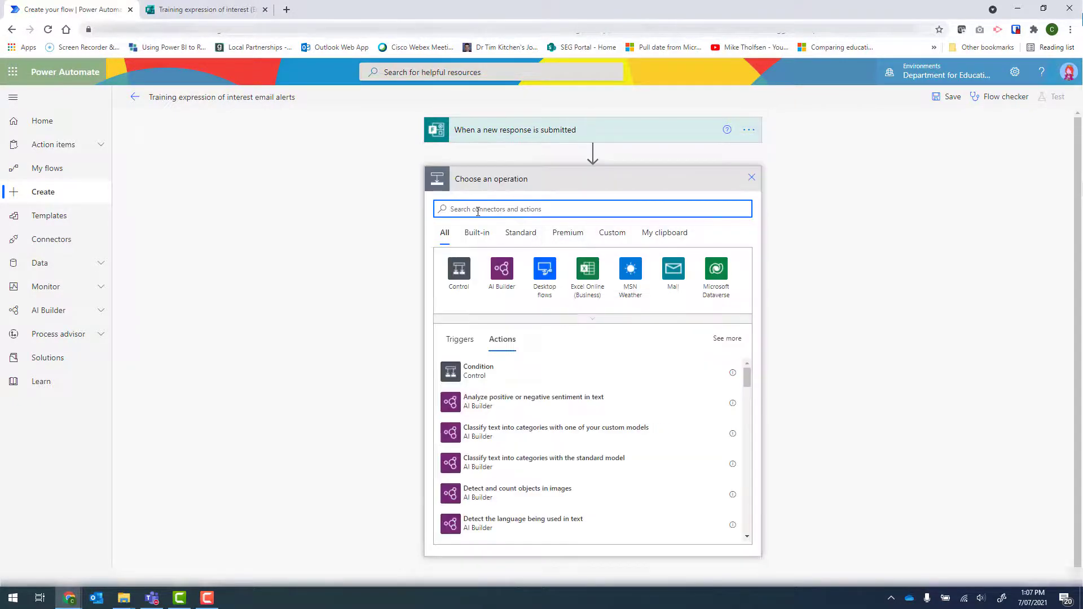
text(get form)
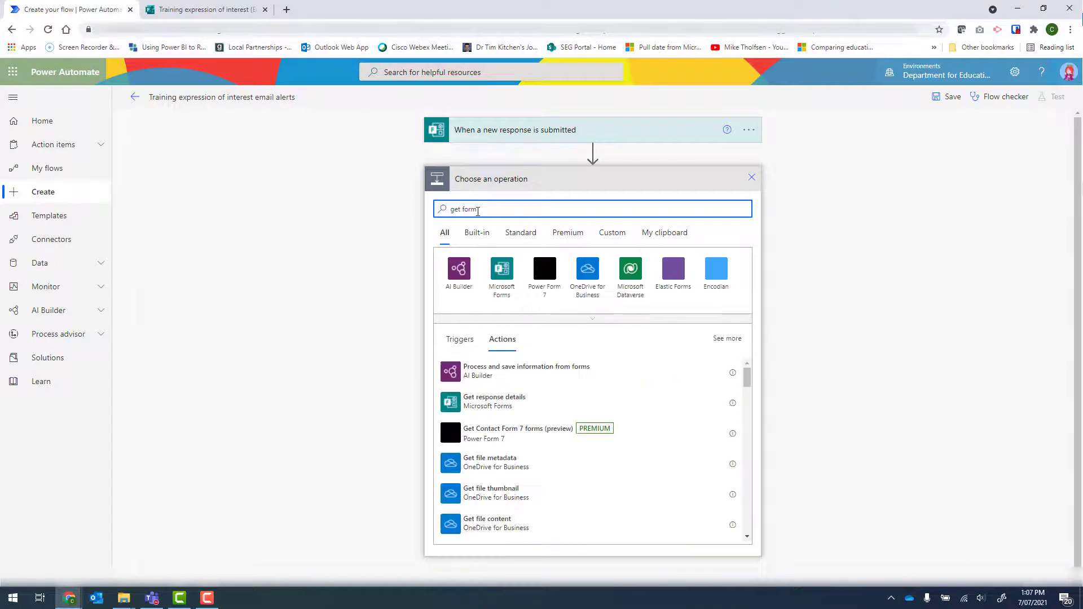
text( response det)
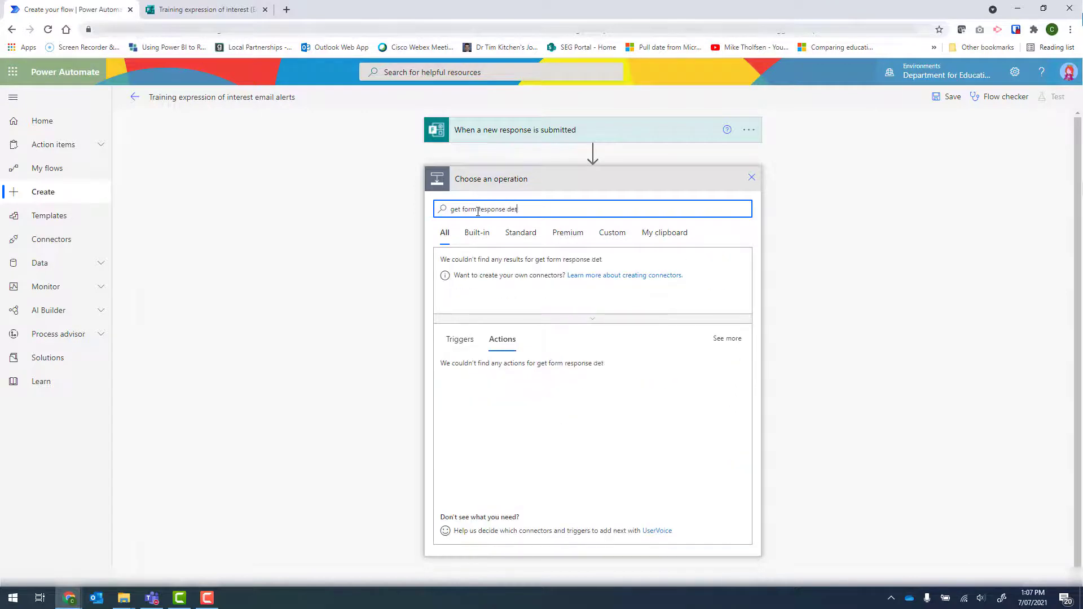
text(ails)
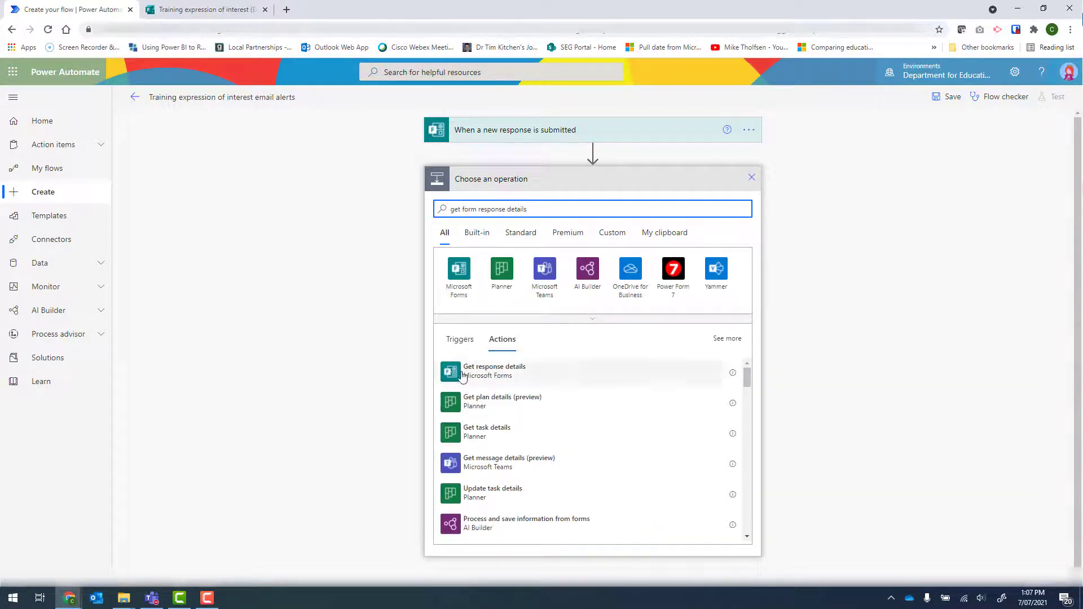
click(500, 380)
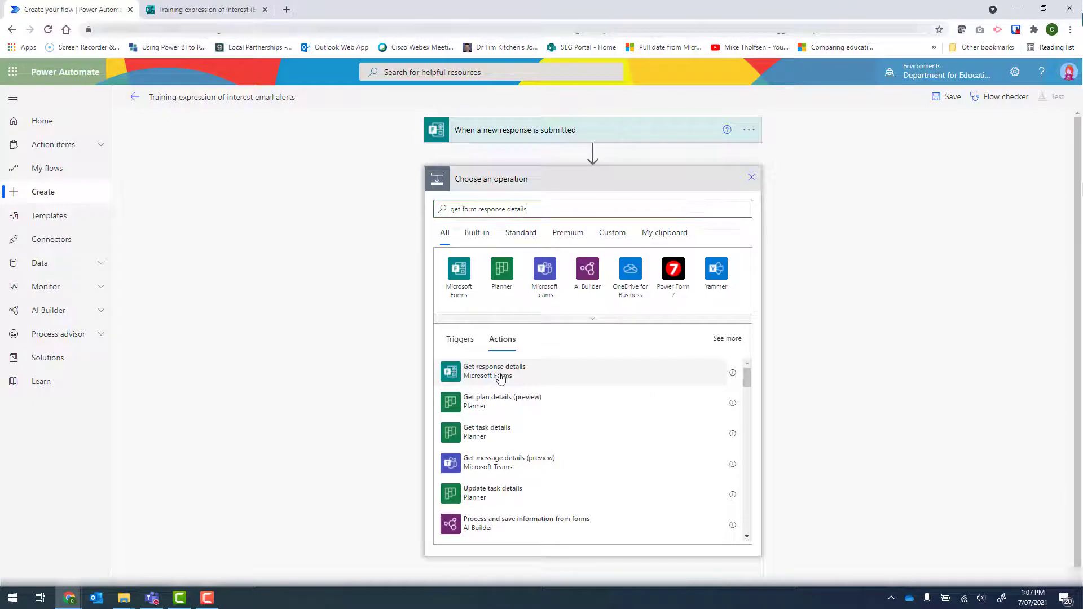
click(501, 379)
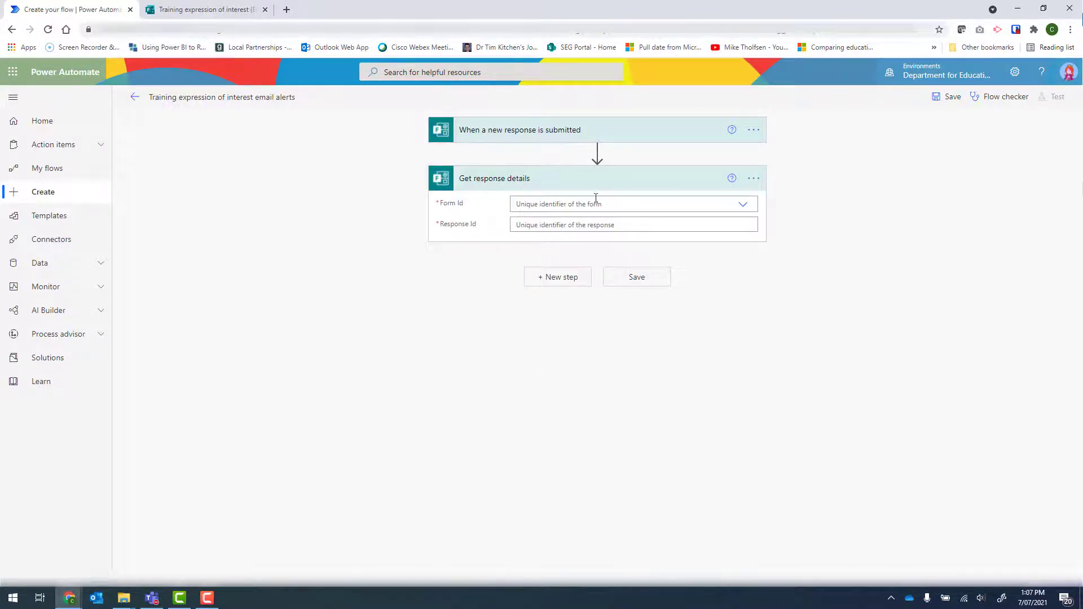
click(742, 205)
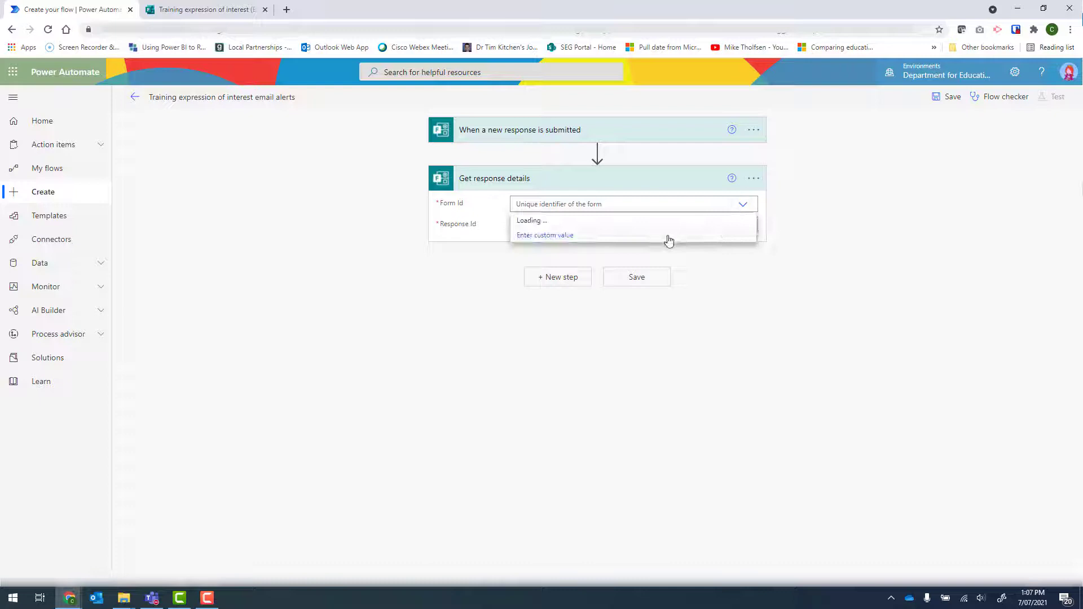
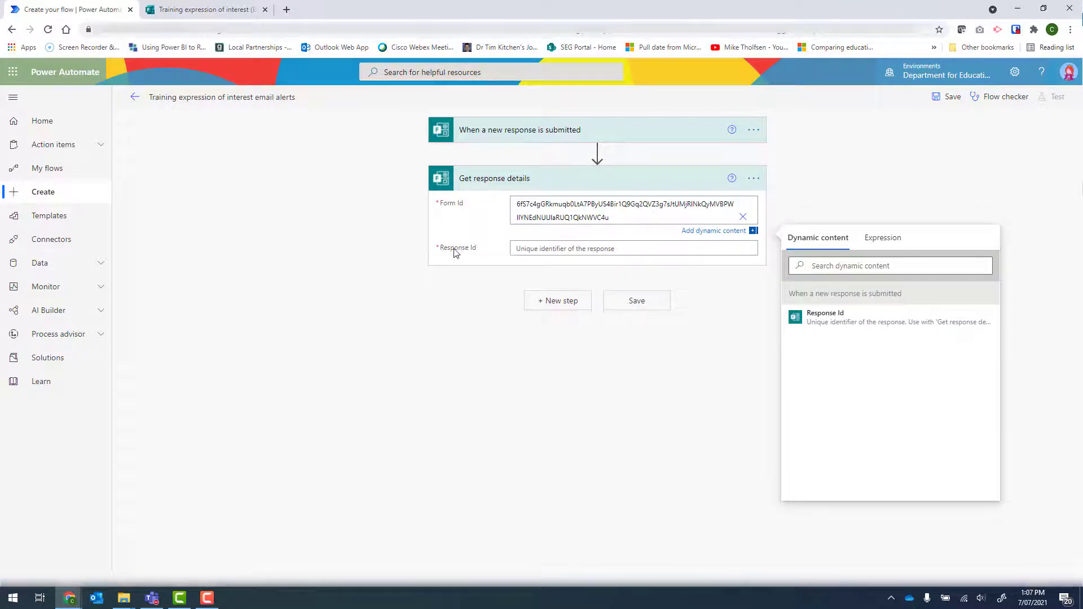
Fill Get response details' Response Id with the trigger's Response Id dynamic value
click(529, 249)
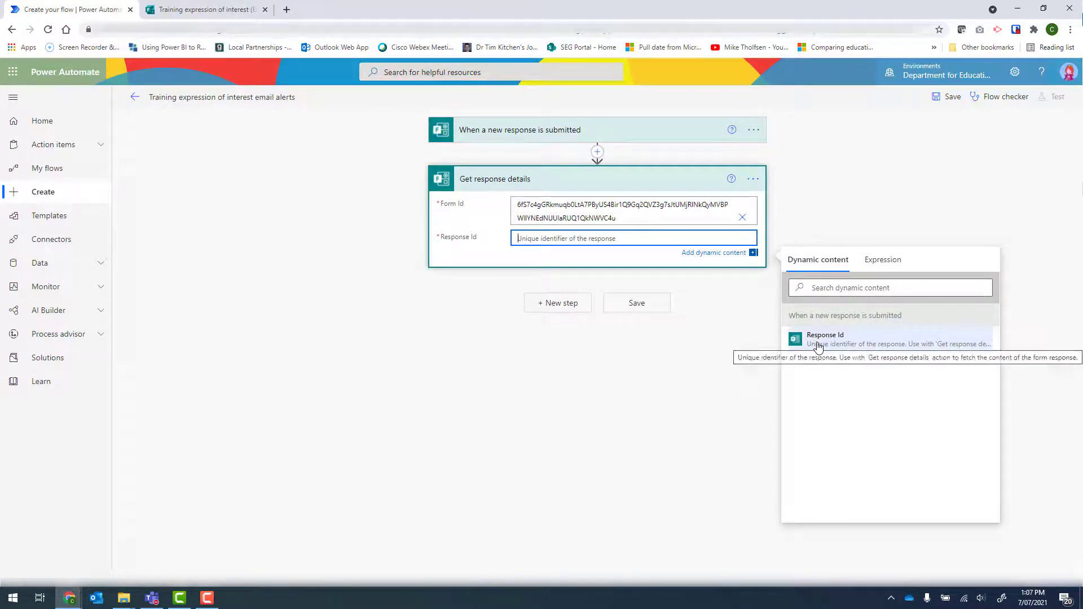
click(817, 341)
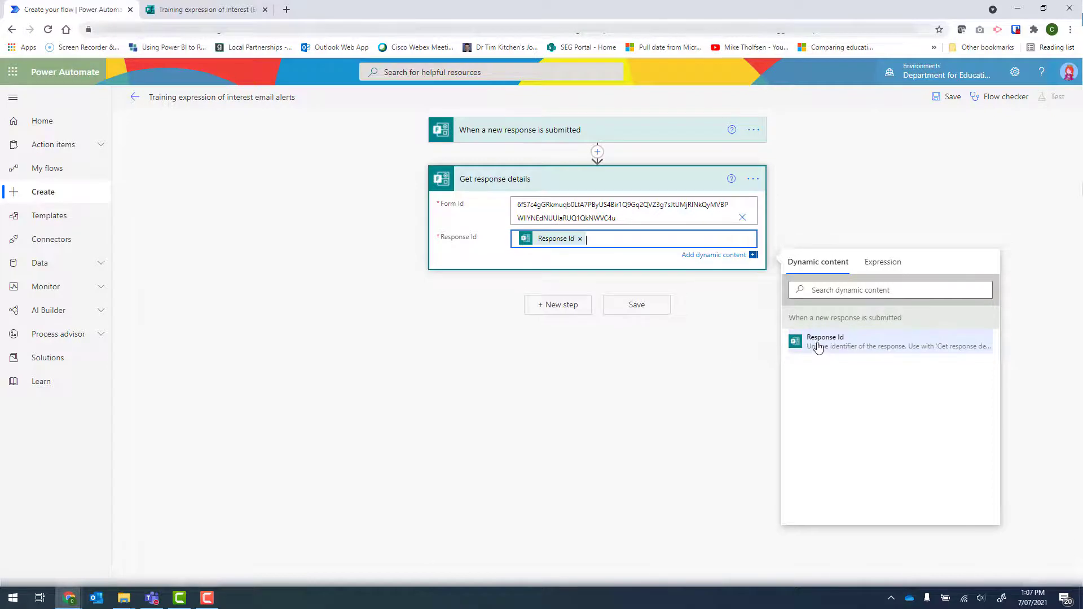
click(558, 314)
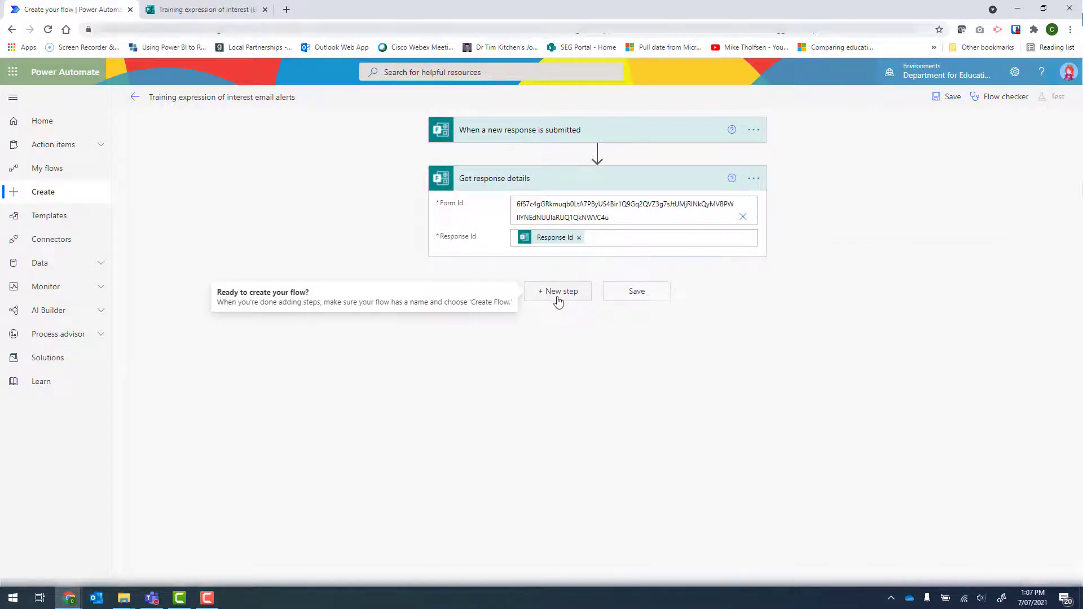
Add a Send an email (V2) action as the next step of the flow
click(559, 293)
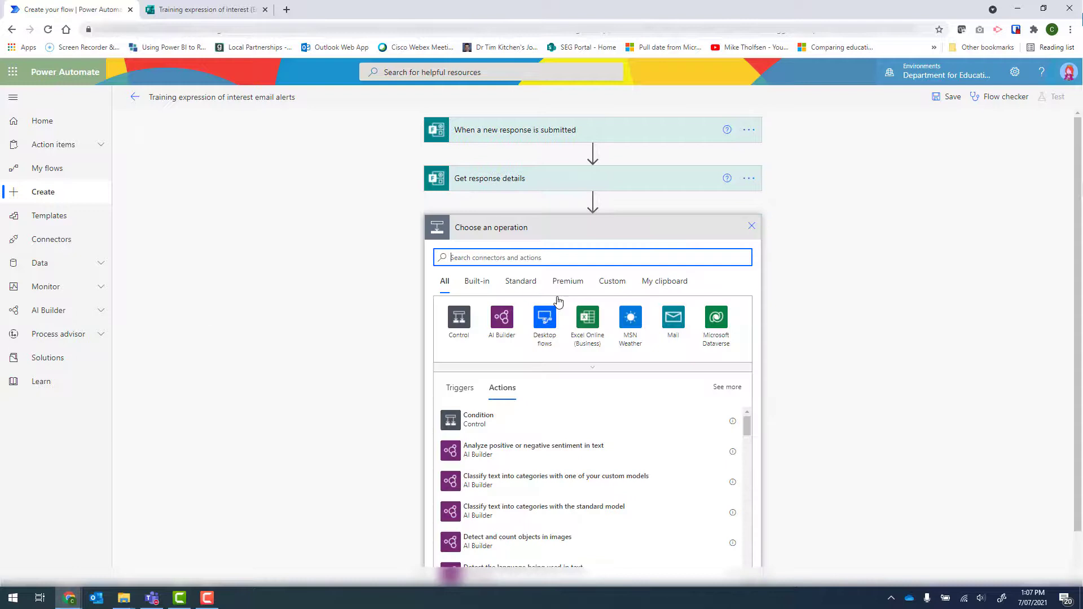
text(send)
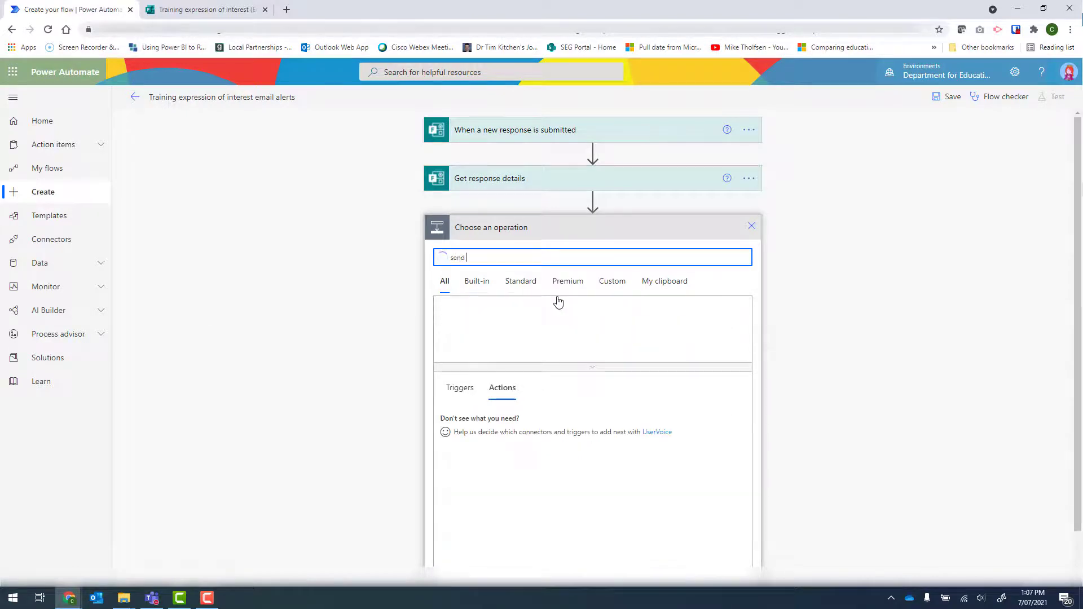
text( email)
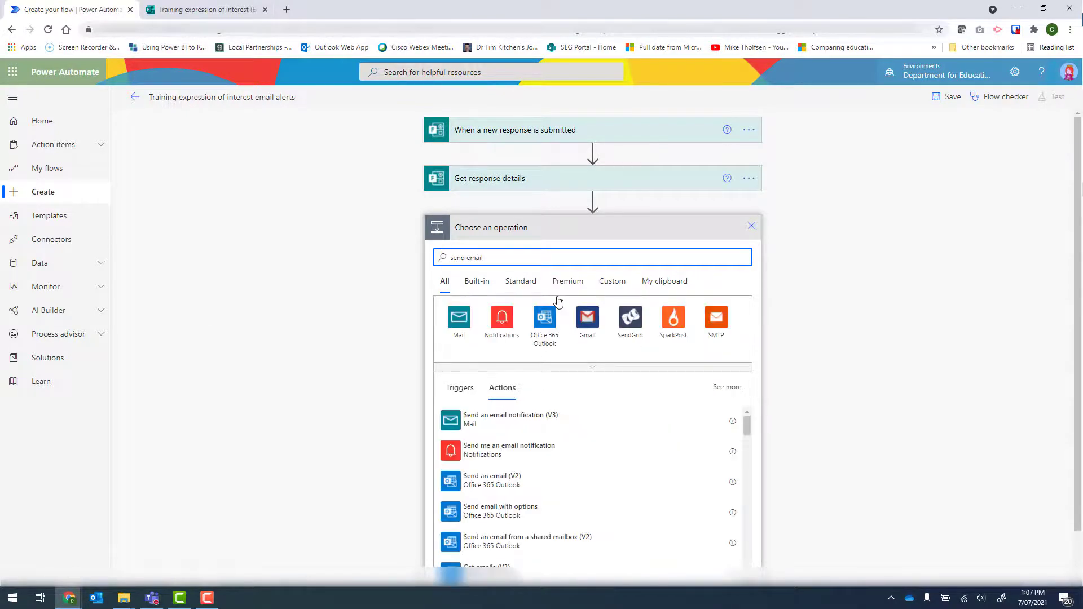
click(511, 491)
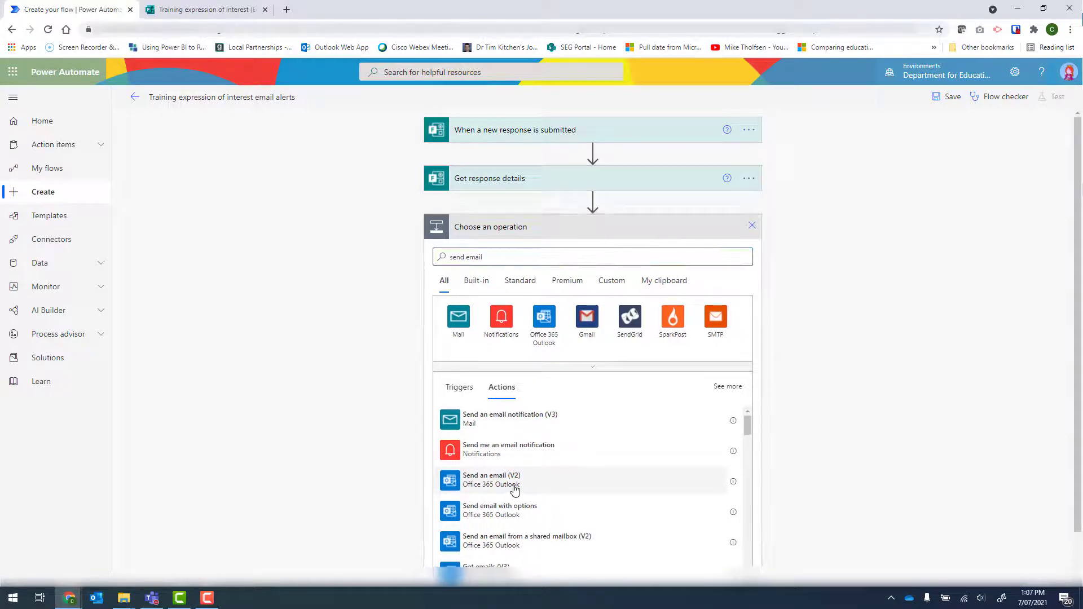
click(587, 255)
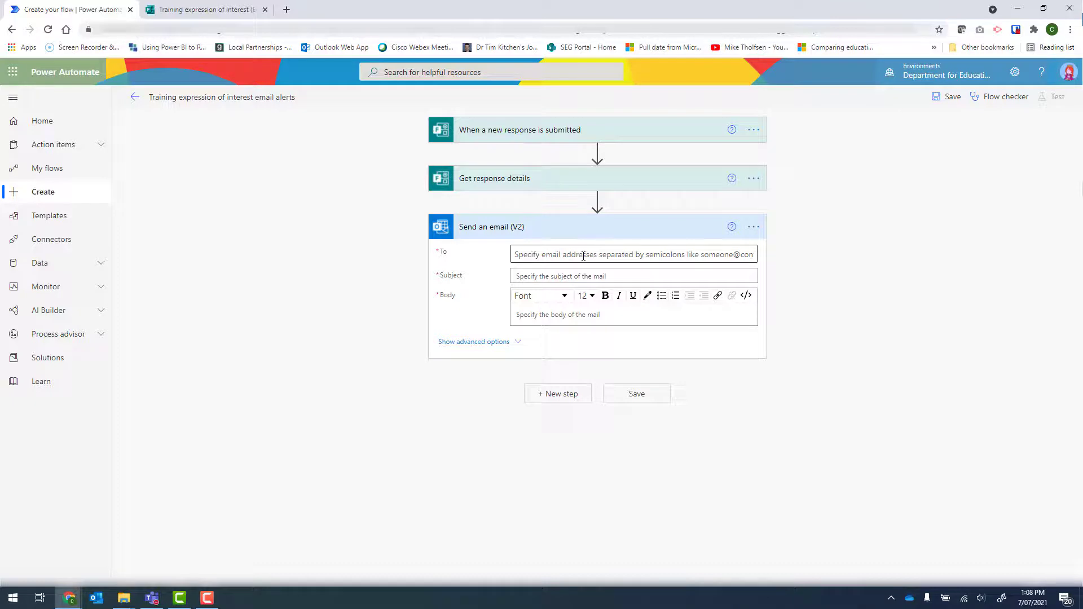
Enter the email recipient address and subject
click(583, 255)
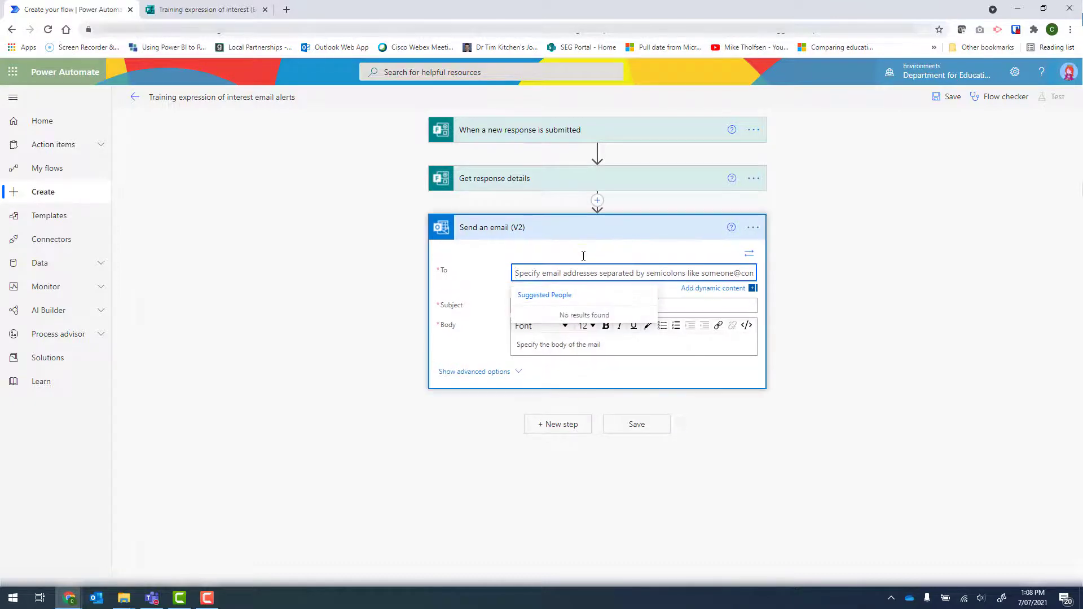
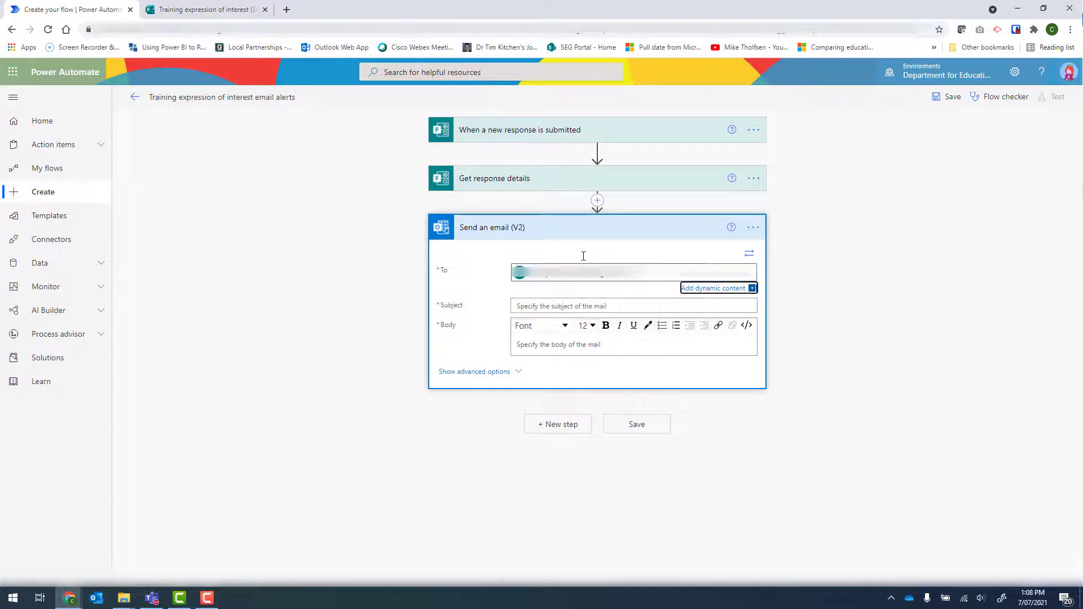
click(840, 302)
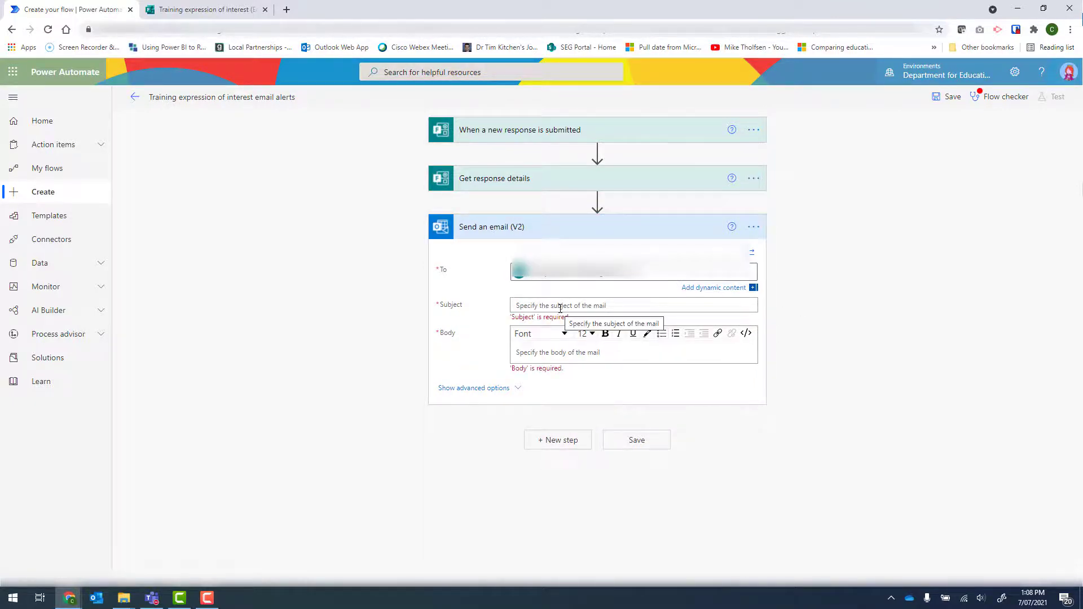
click(559, 306)
text(New)
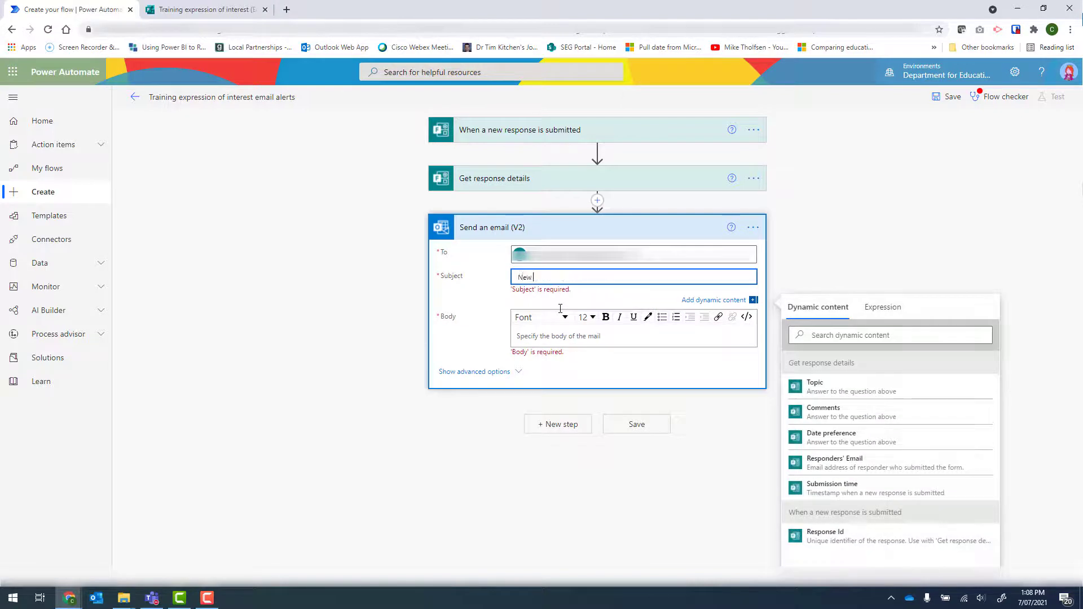
text( form submitted)
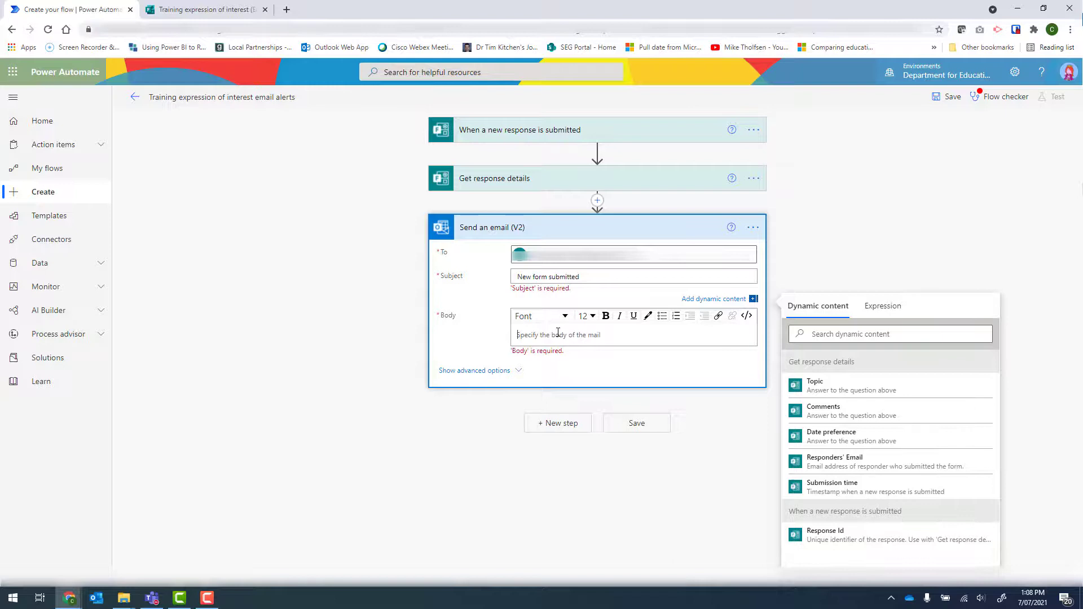
click(557, 335)
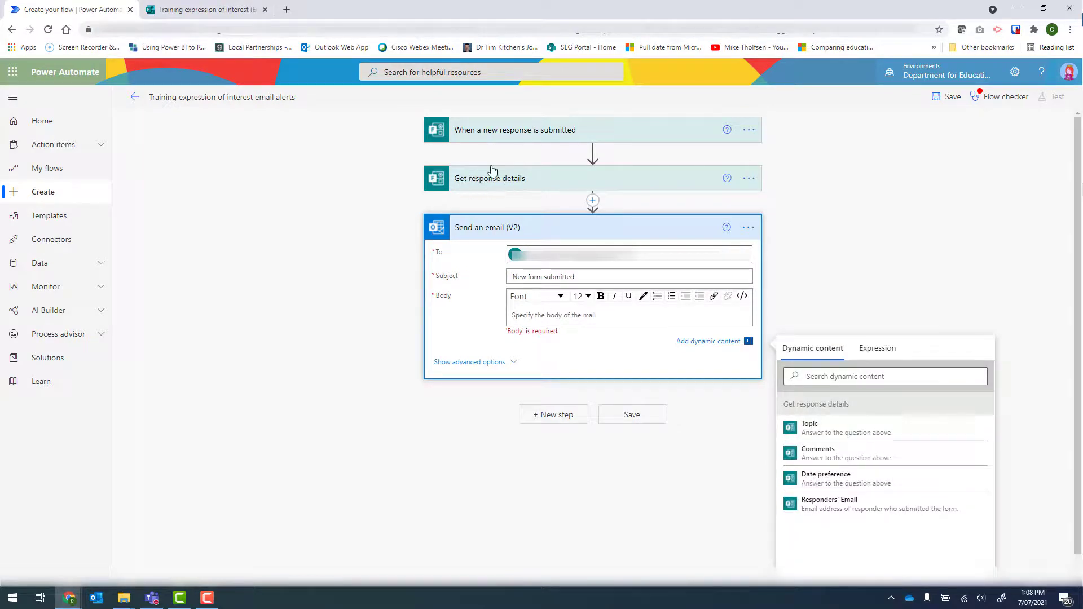
Write the body listing the Topic and Comments answers from the form response
click(537, 319)
text(Top)
text(ic:)
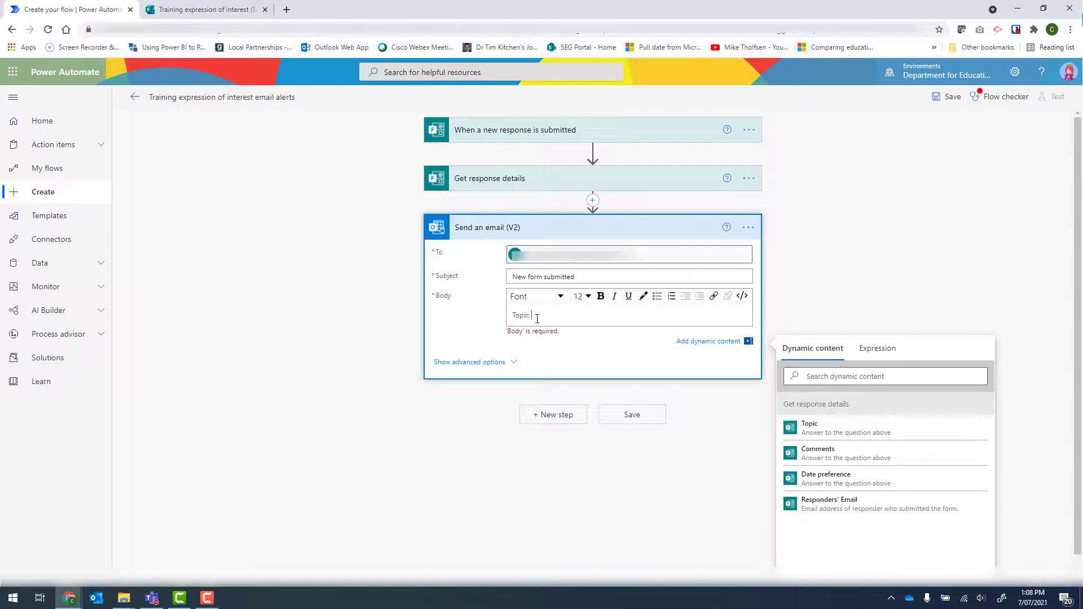
click(822, 429)
key(Return)
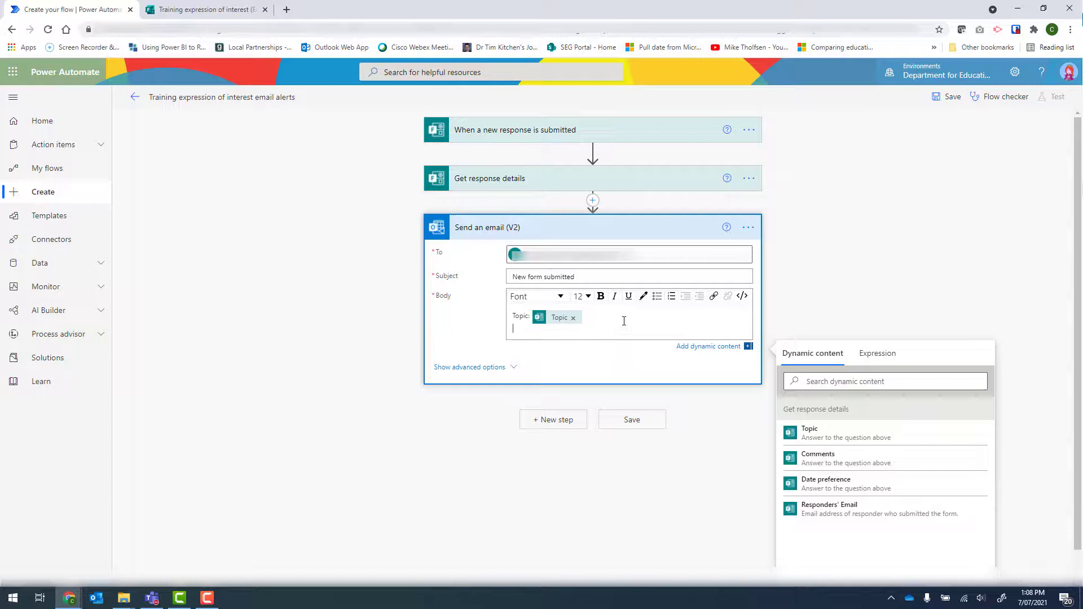
text(Comment)
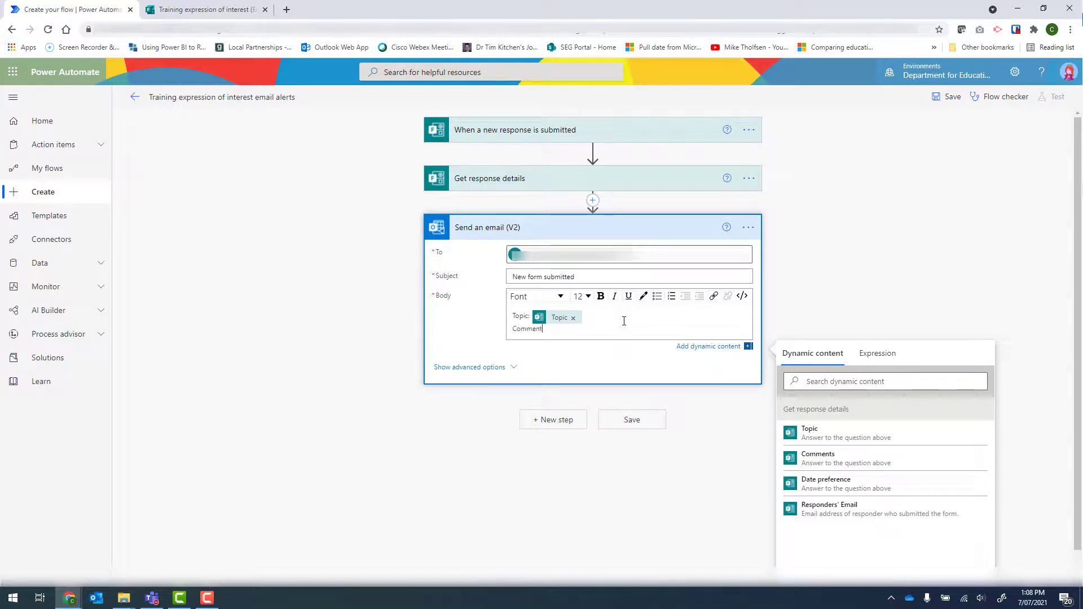
text(s:)
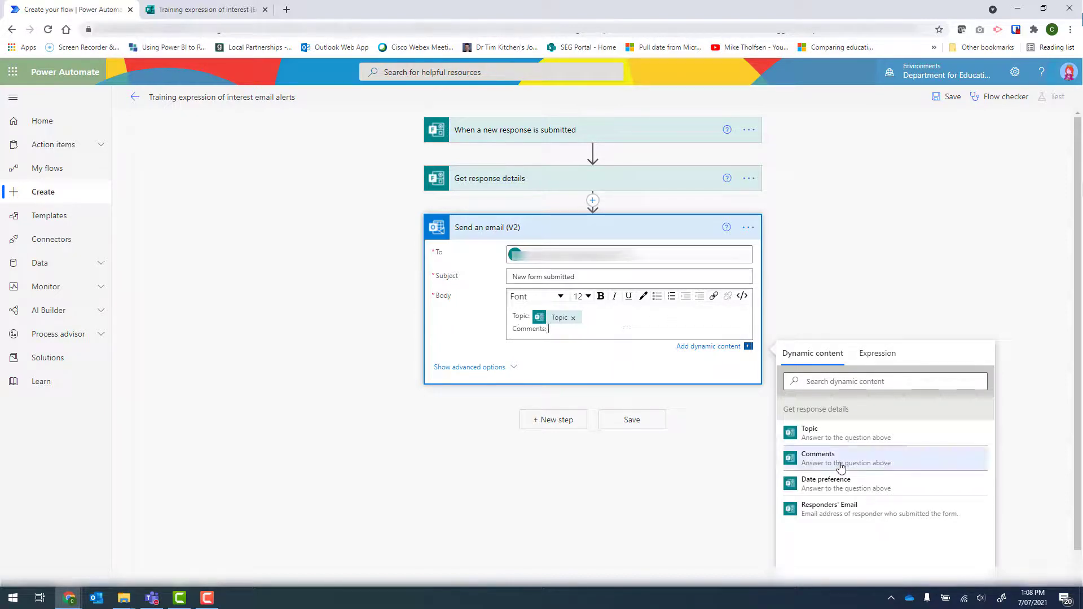
click(817, 459)
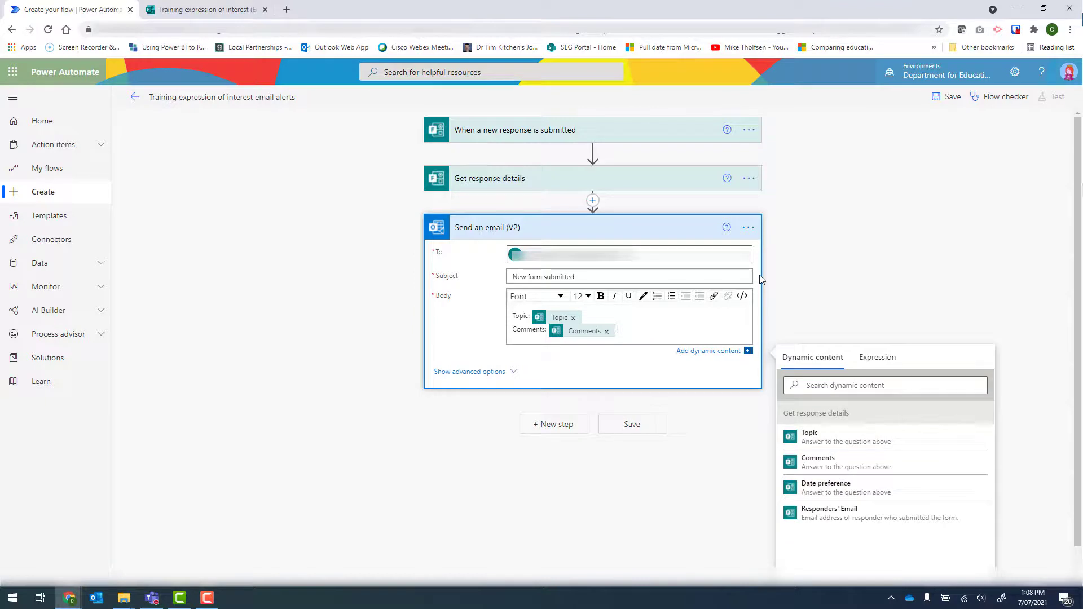
Set Importance to Normal under advanced options and save the flow
click(449, 379)
scroll(393, 391, down, 1)
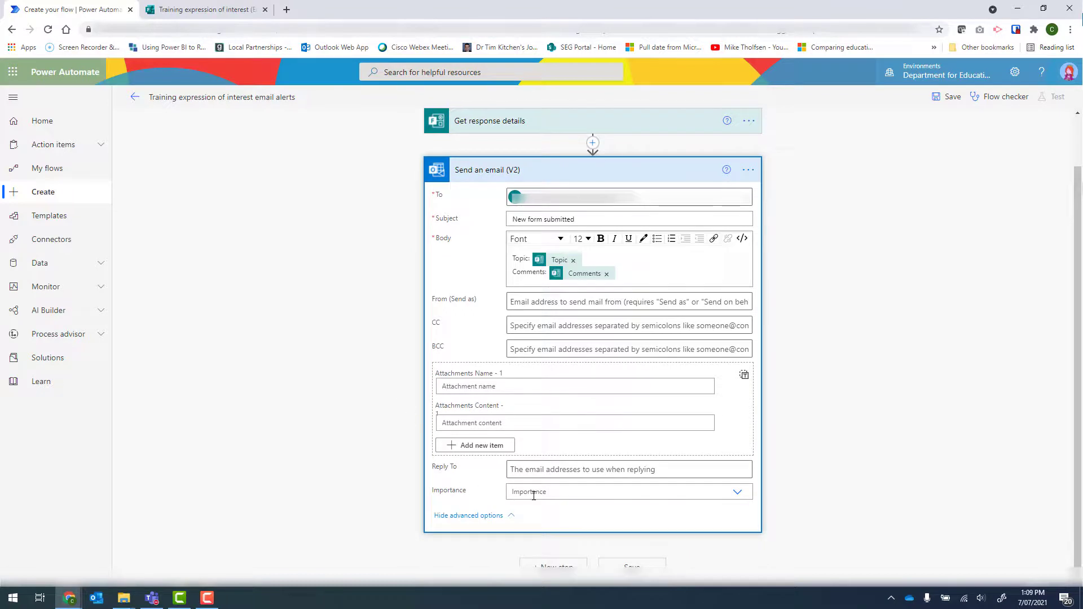
click(736, 492)
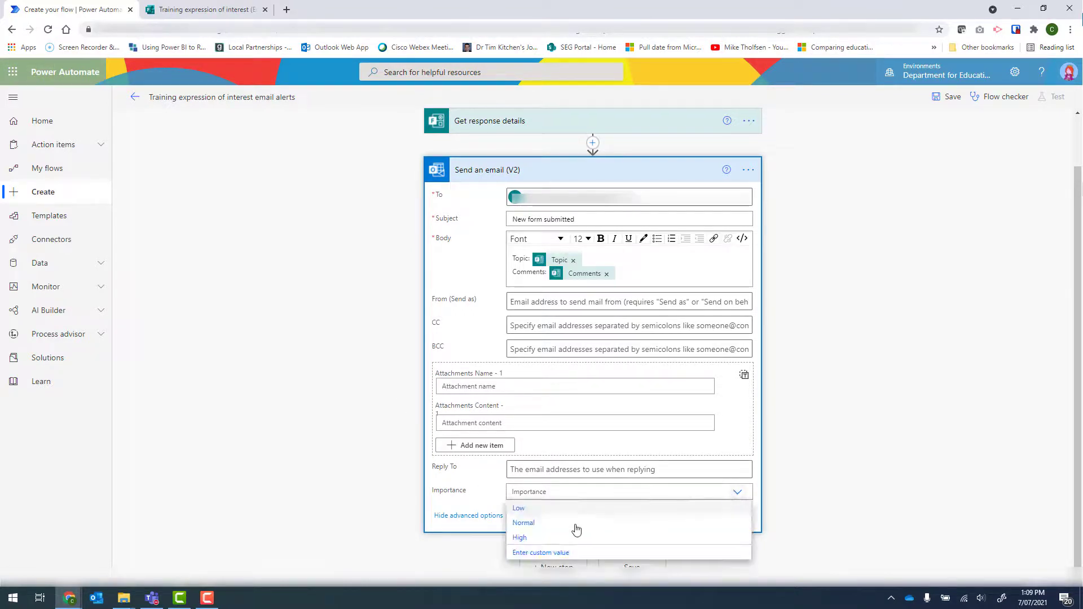
click(544, 524)
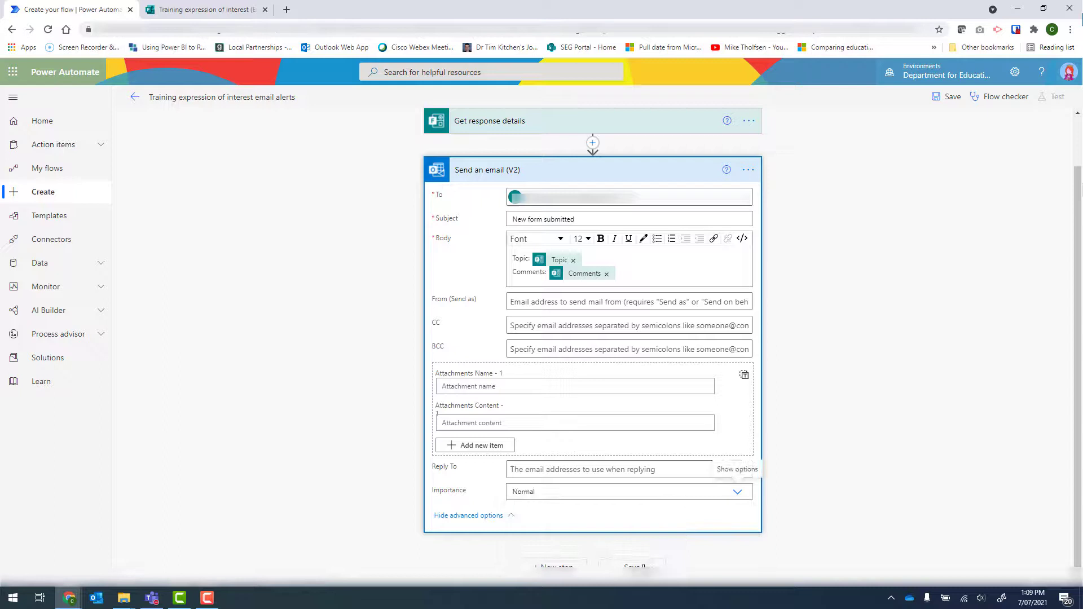
click(636, 568)
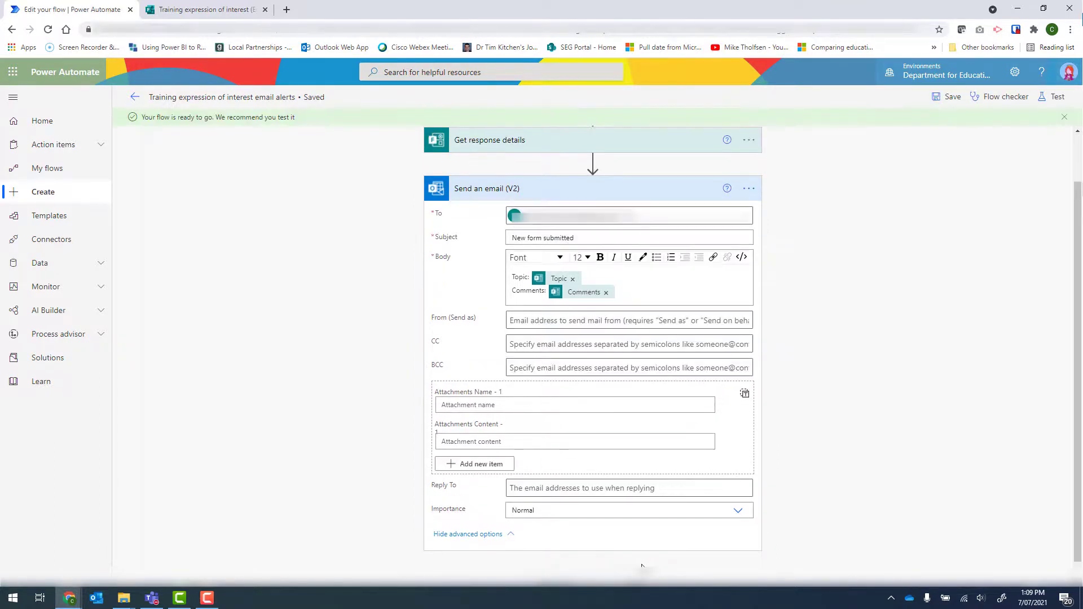
Submit the form choosing Teams, date 14/07/2021 and comment 'Advanced Teams please'
click(221, 12)
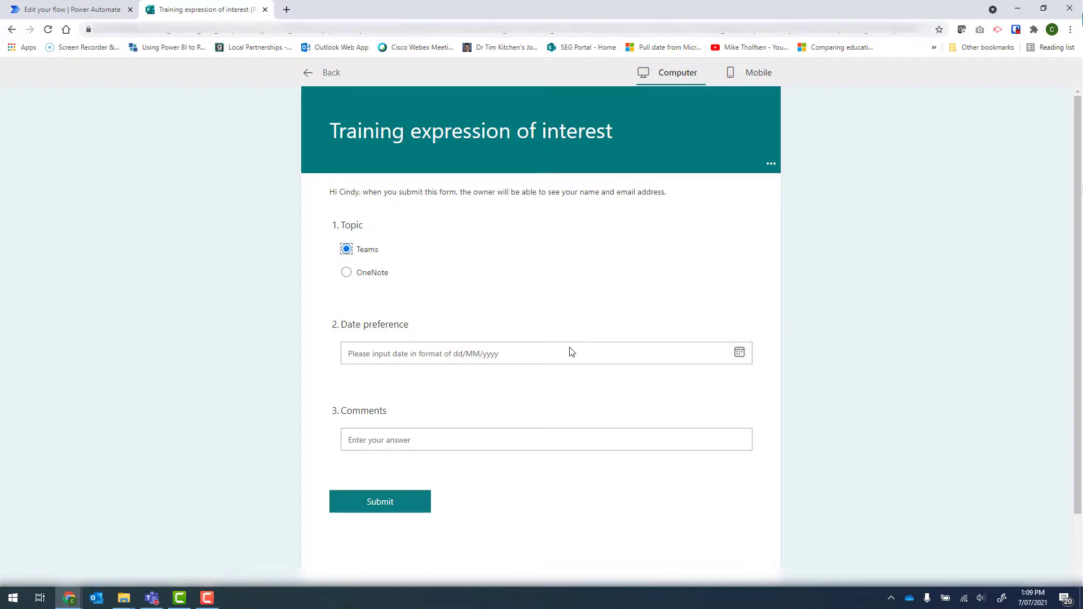
click(739, 352)
click(438, 449)
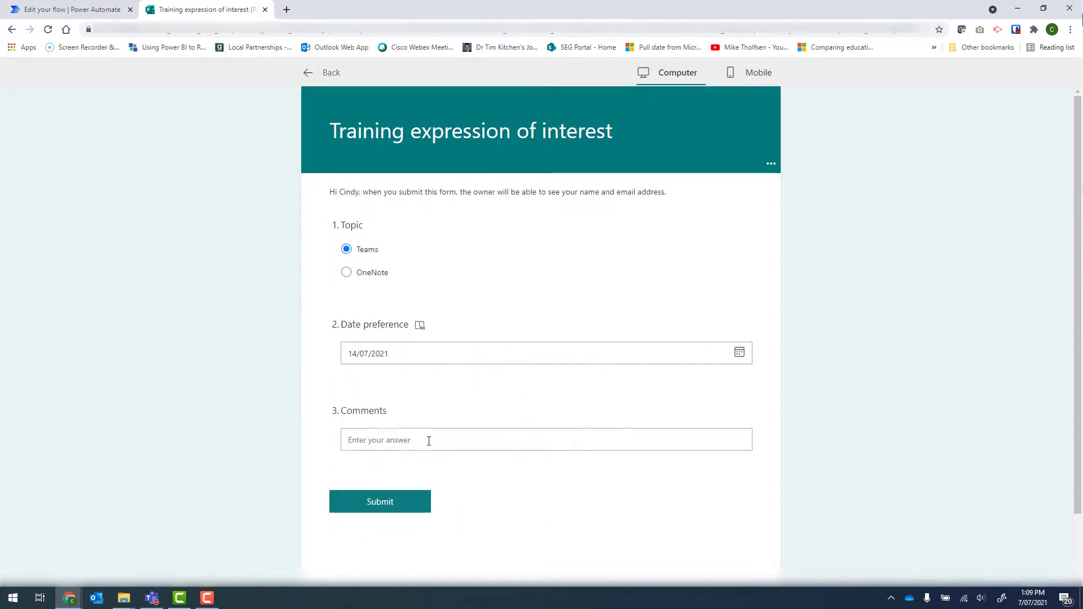
click(407, 440)
text(Advanced Teams)
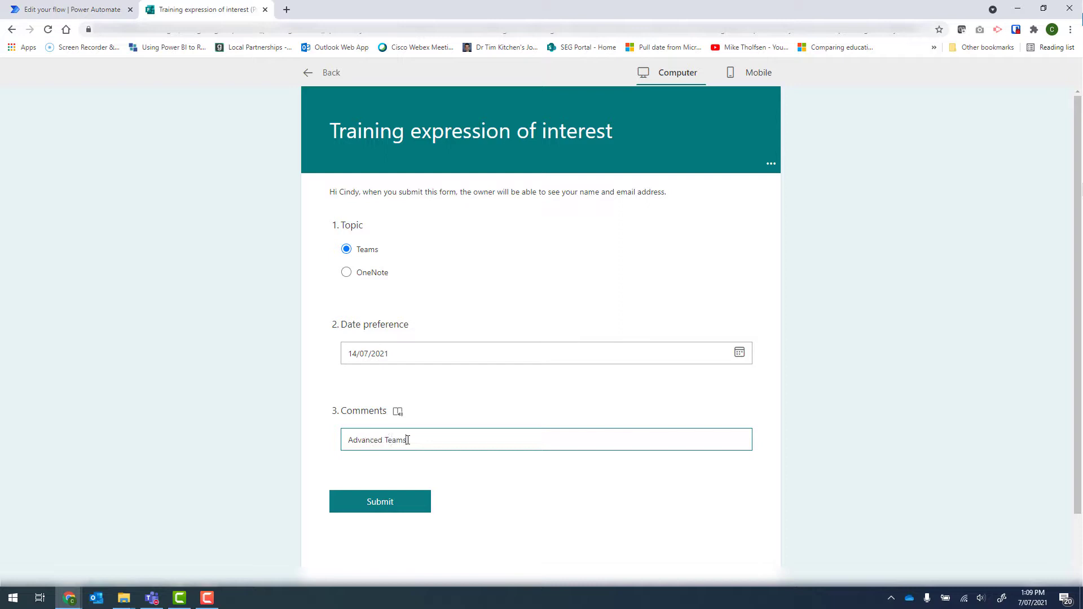
text( please)
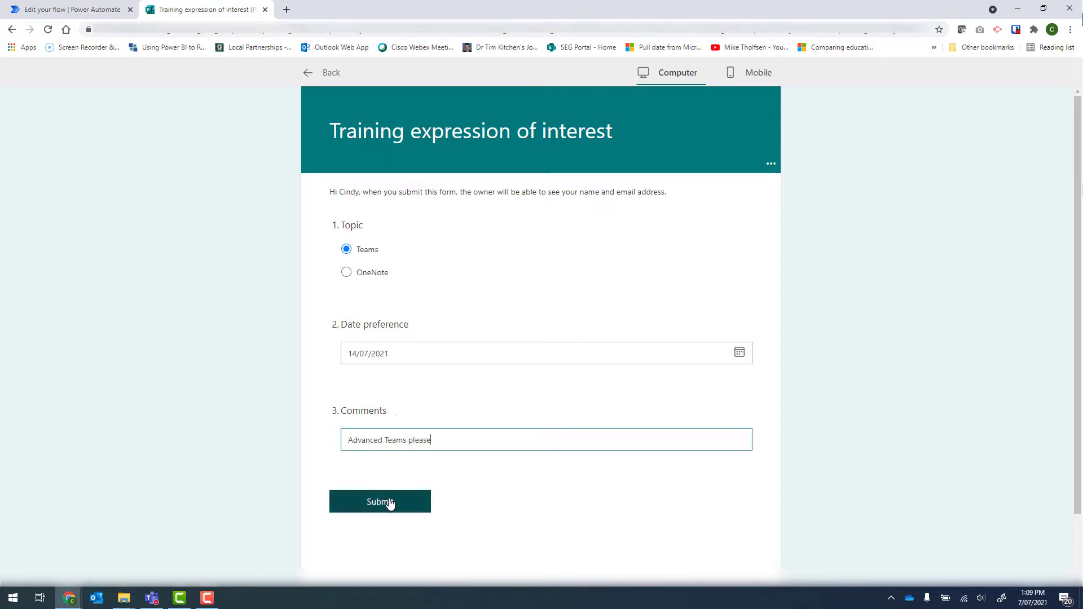
click(390, 504)
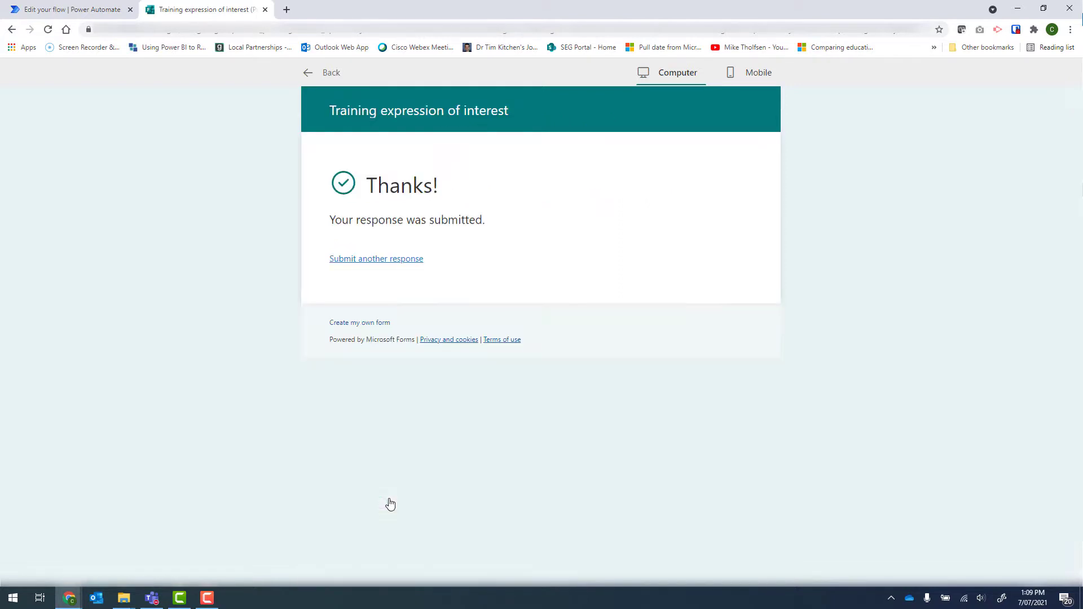
Highlight the Topic: Teams and Comments lines in the received 'New form submitted' email
key(ctrl+shift+Tab)
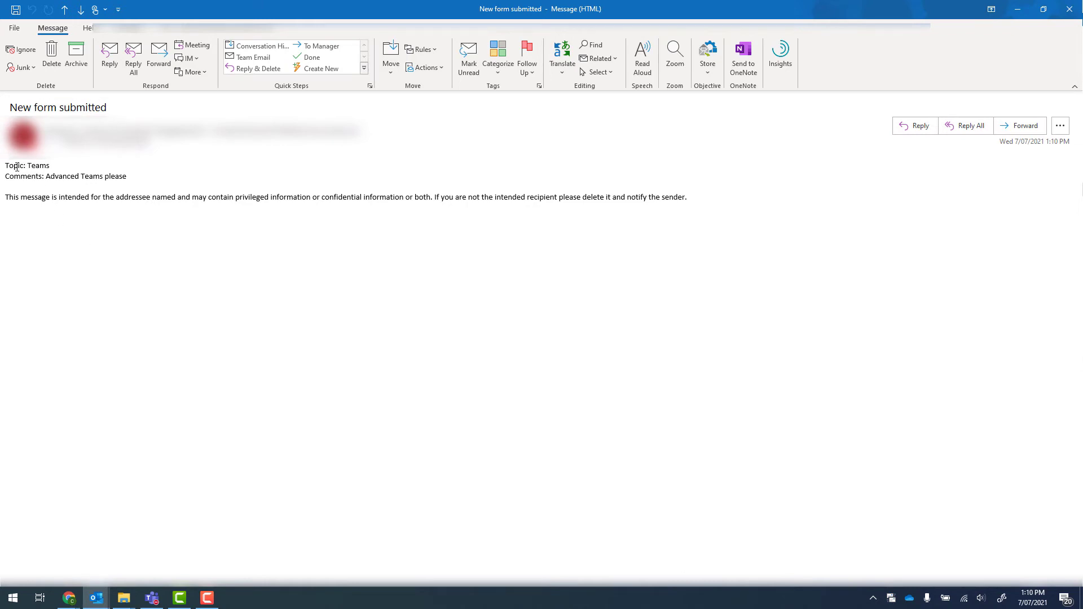
drag(17, 167, 134, 178)
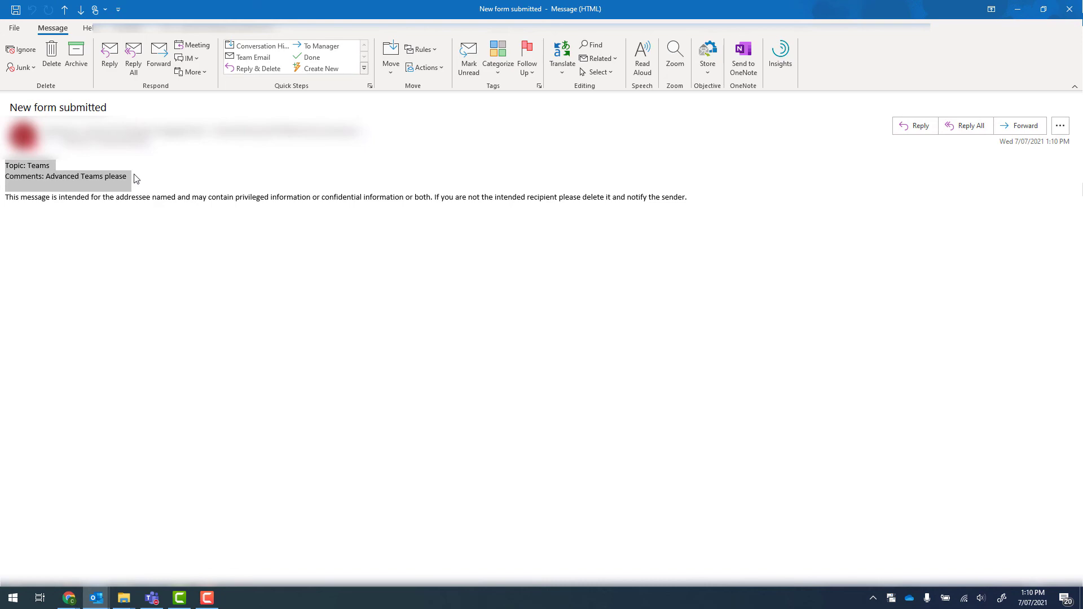